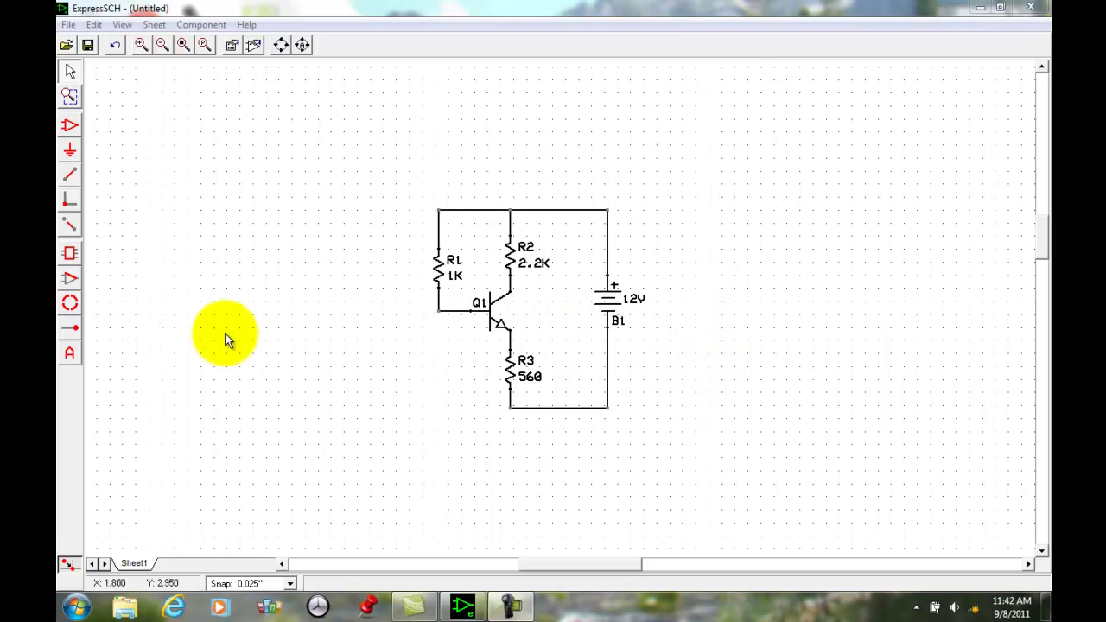
Check the schematic for netlist errors, review the reported problem on transistor Q1, and dismiss the check.
click(68, 25)
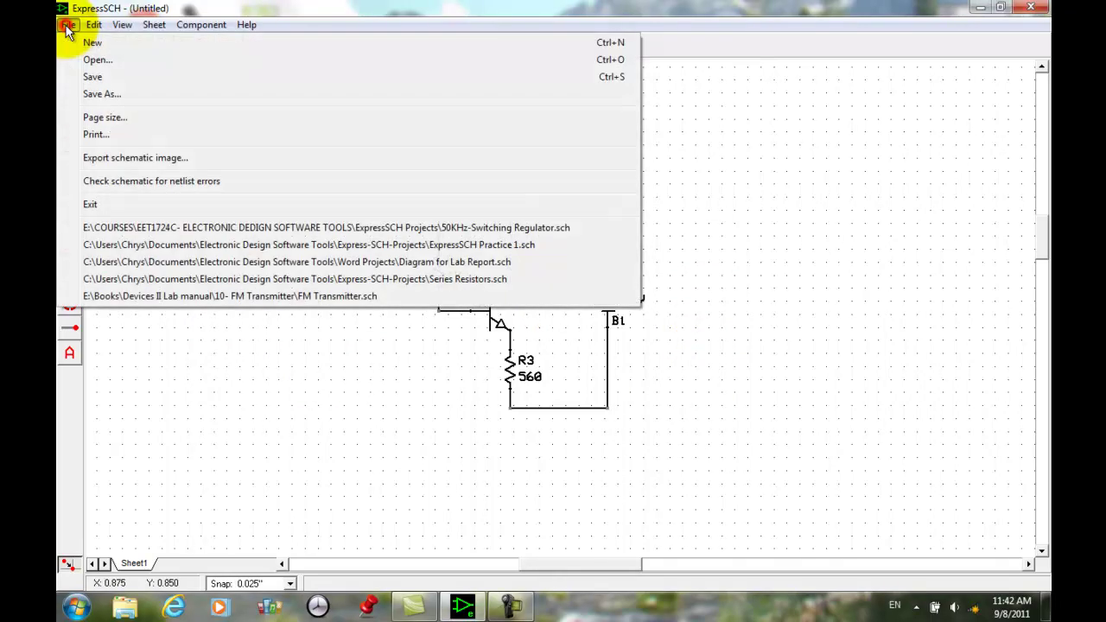
click(110, 183)
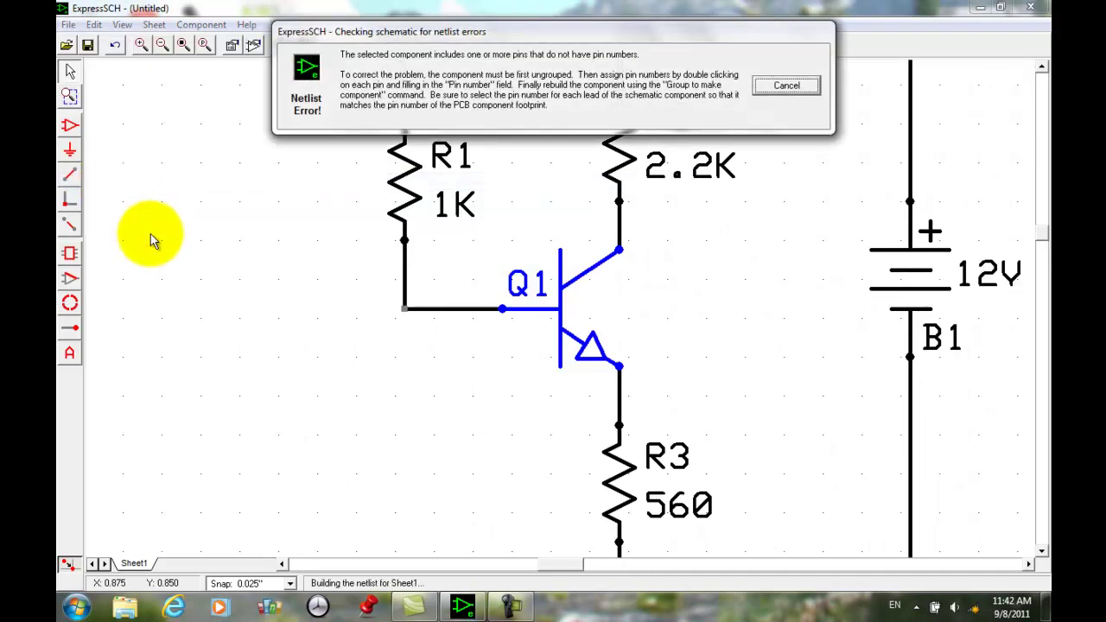
drag(556, 32, 527, 76)
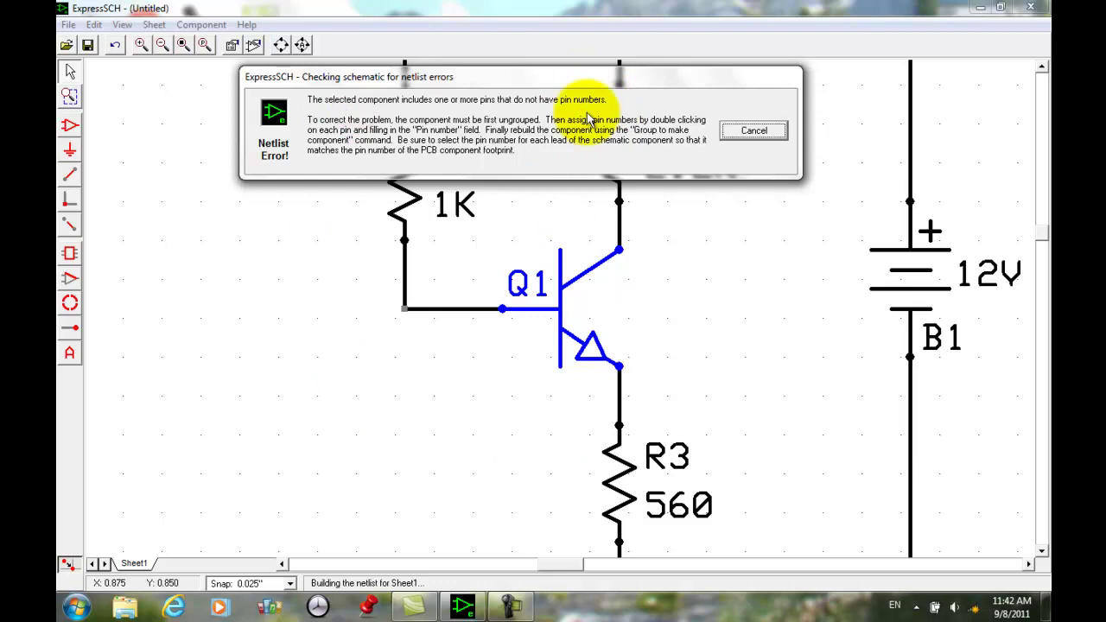
drag(560, 76, 363, 34)
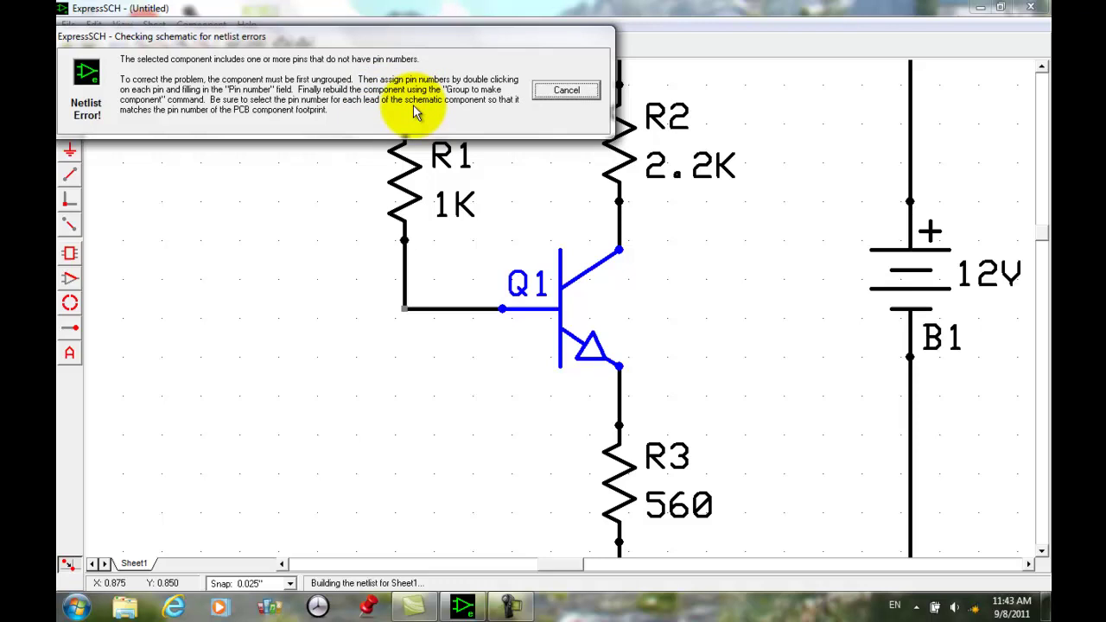
click(580, 91)
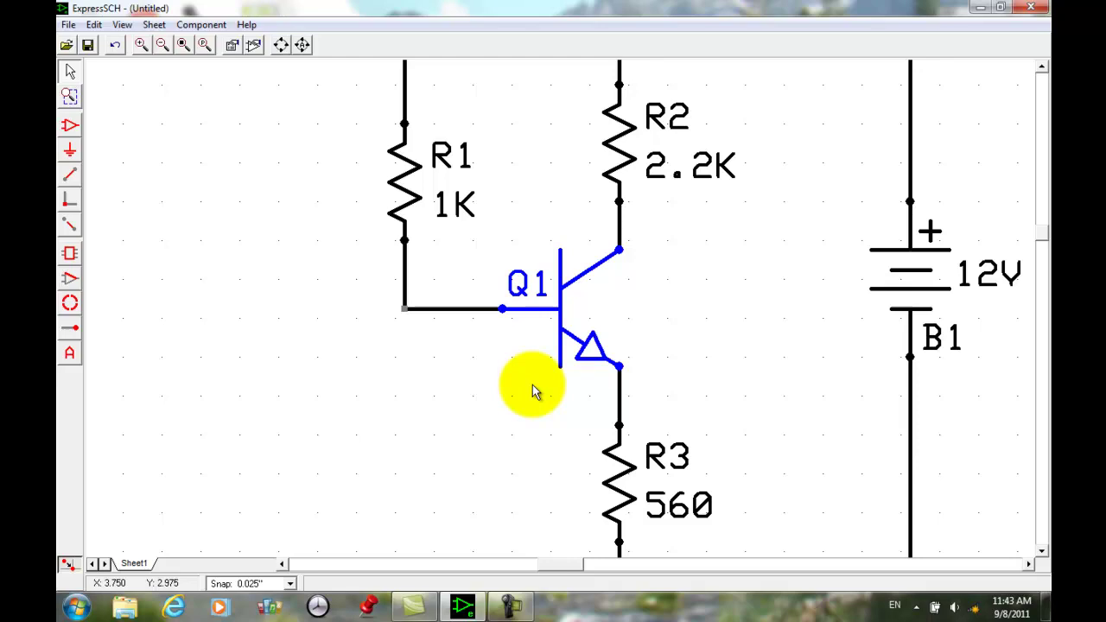
click(434, 397)
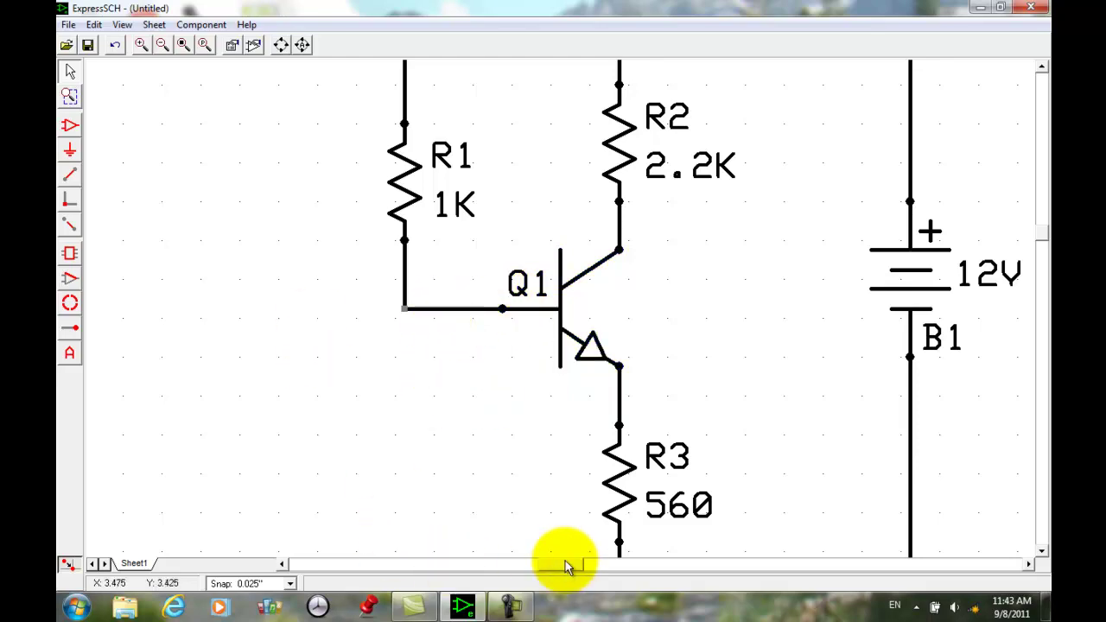
Search the library components for "NPN TRANSISTOR" in the component and symbol manager.
drag(568, 564, 541, 564)
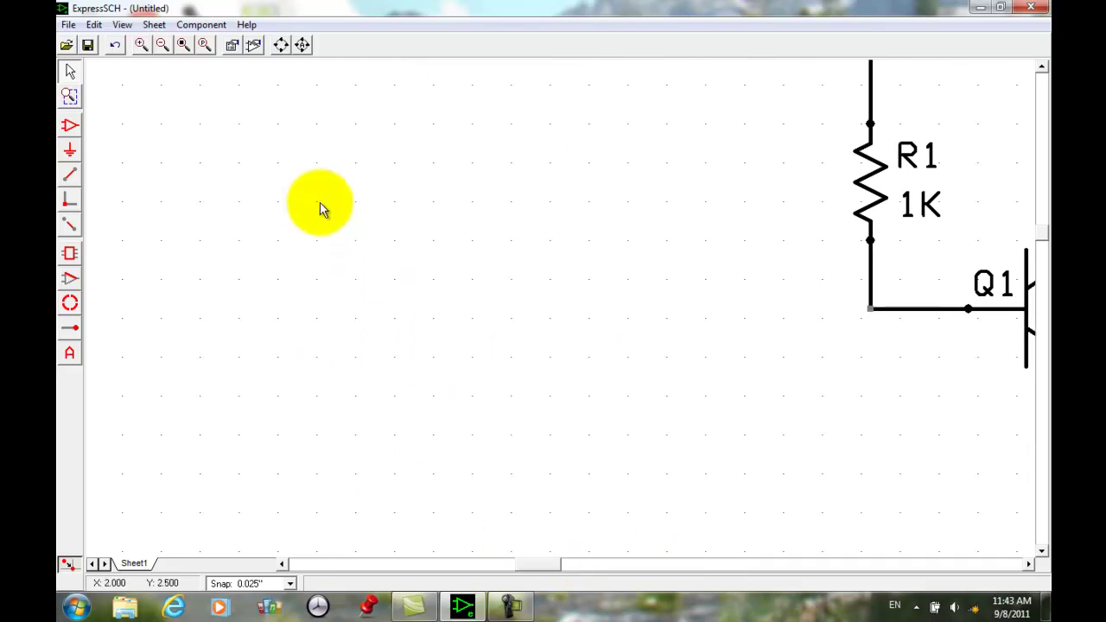
click(254, 48)
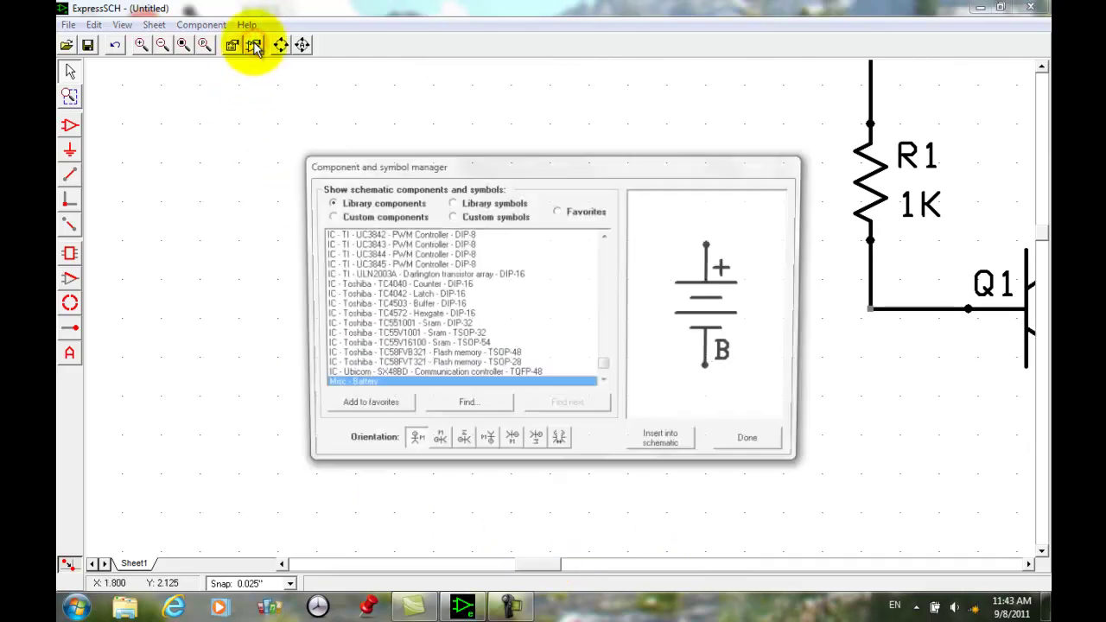
click(467, 408)
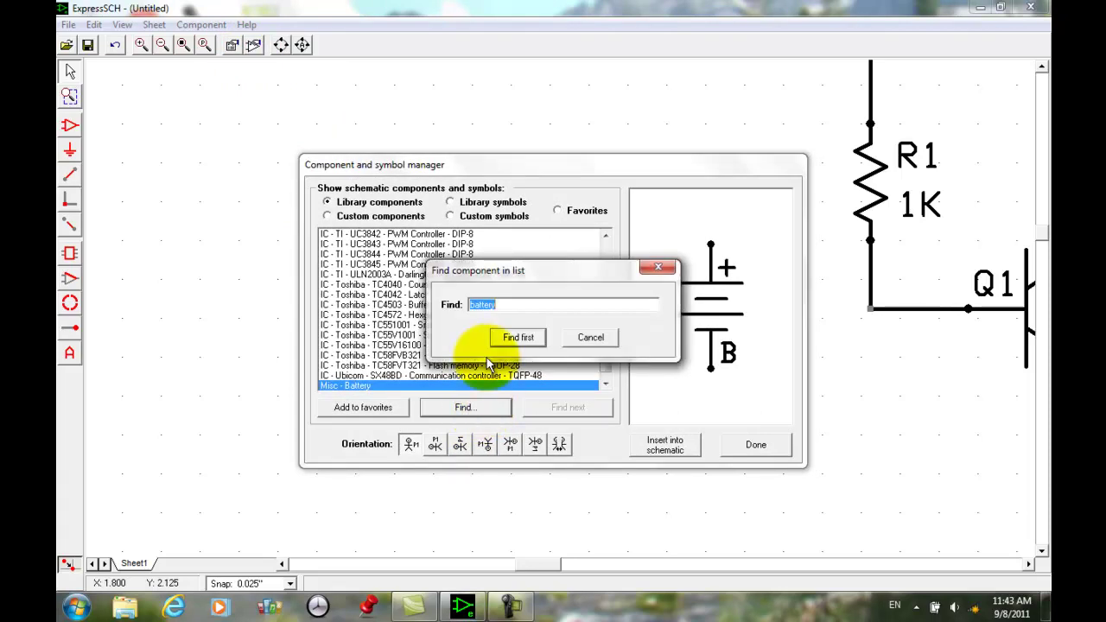
text(NPN TRANSISTOR)
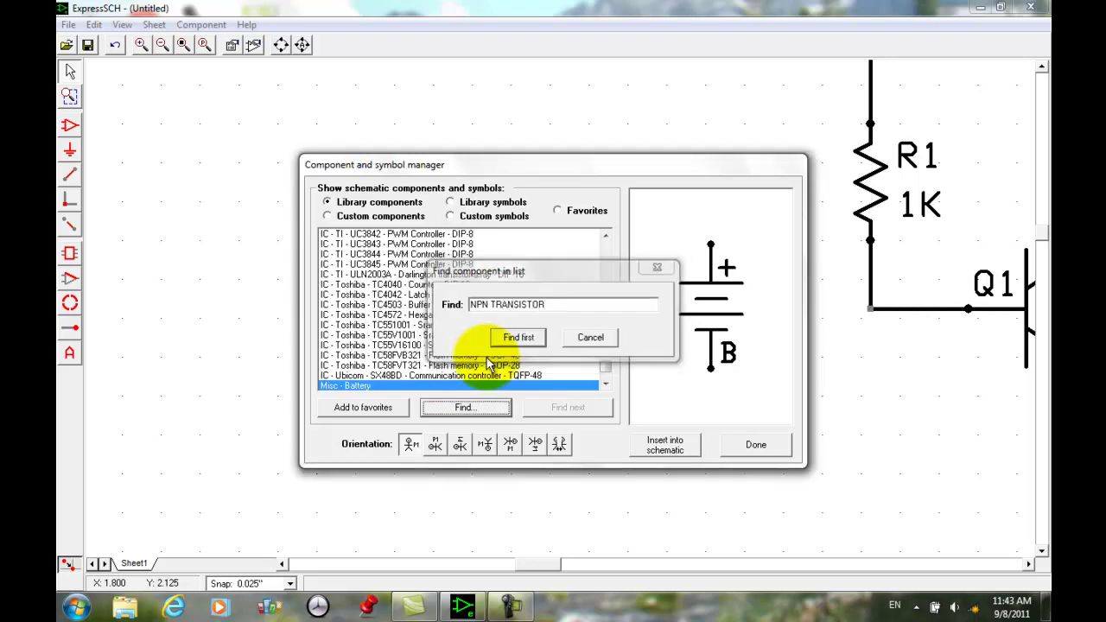
key(Return)
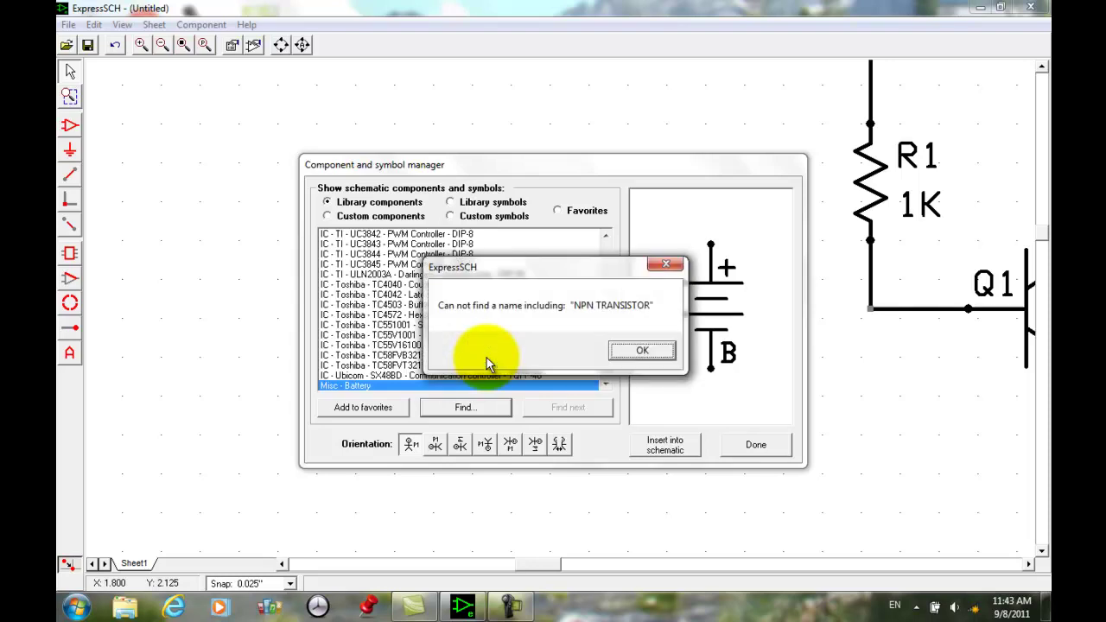
click(642, 351)
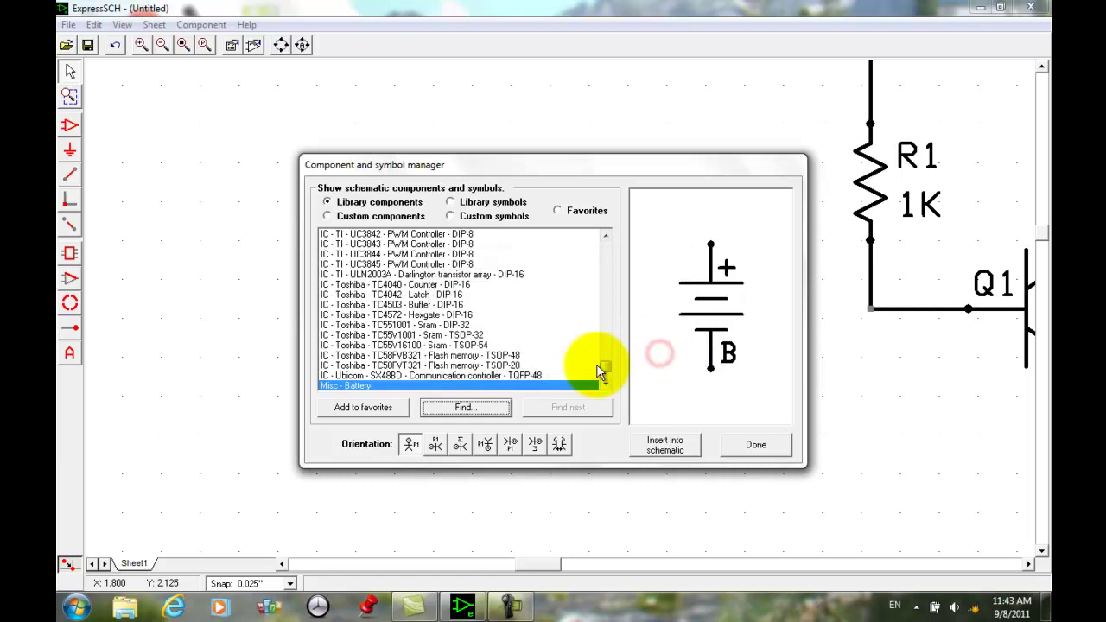
Find the library component Semiconductor - Transistor NPN with a shortened search term and insert it in the empty area left of R1.
click(507, 408)
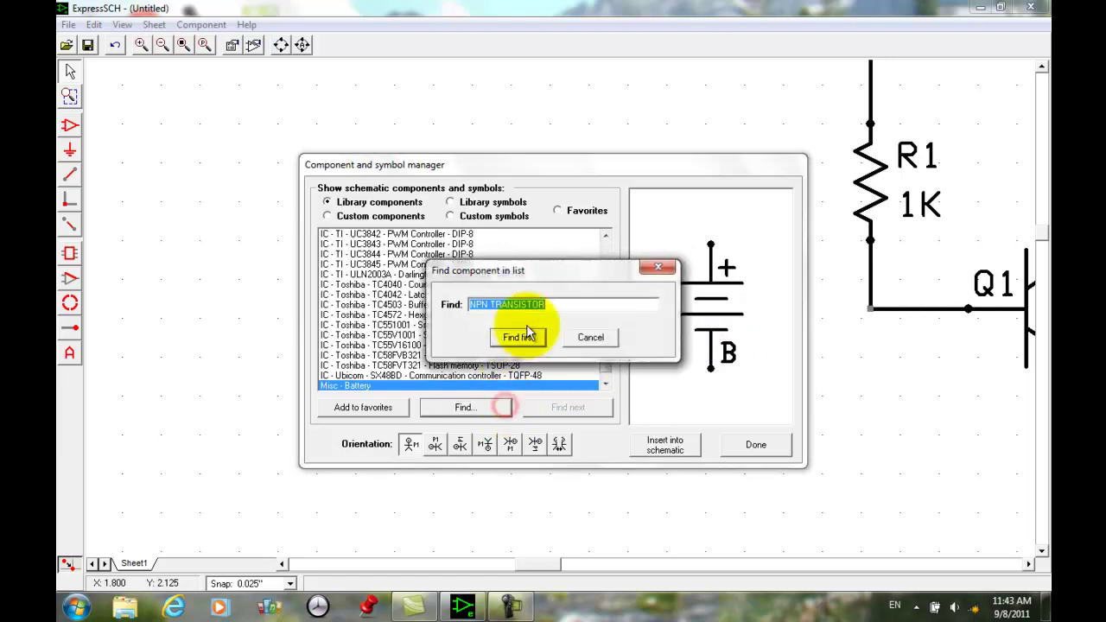
click(550, 302)
key(BackSpace)
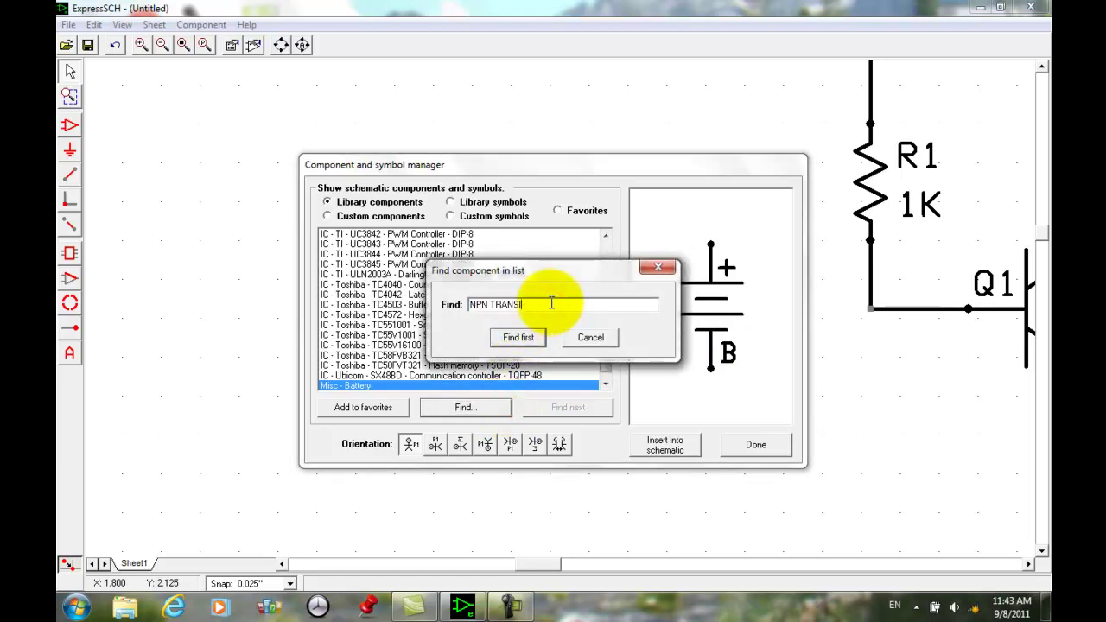
key(Return)
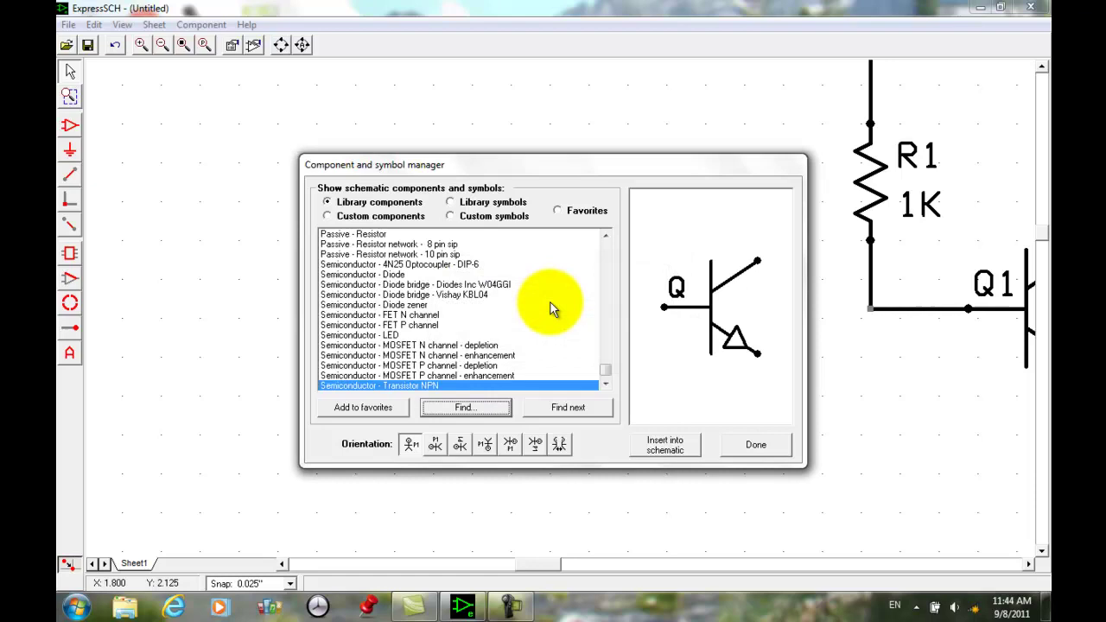
click(655, 445)
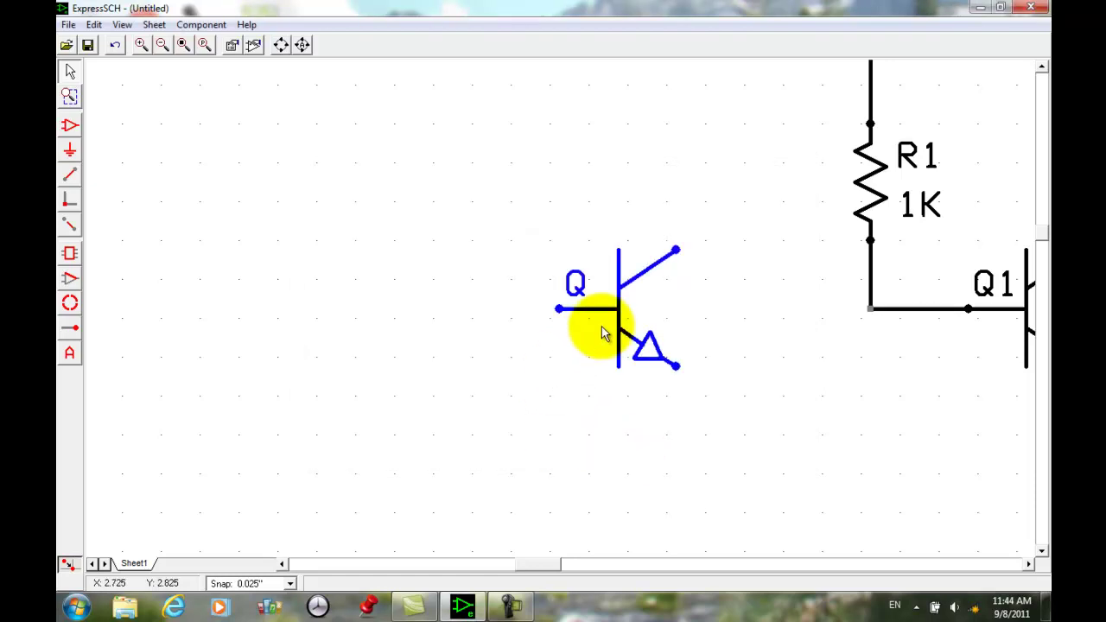
drag(622, 313, 398, 285)
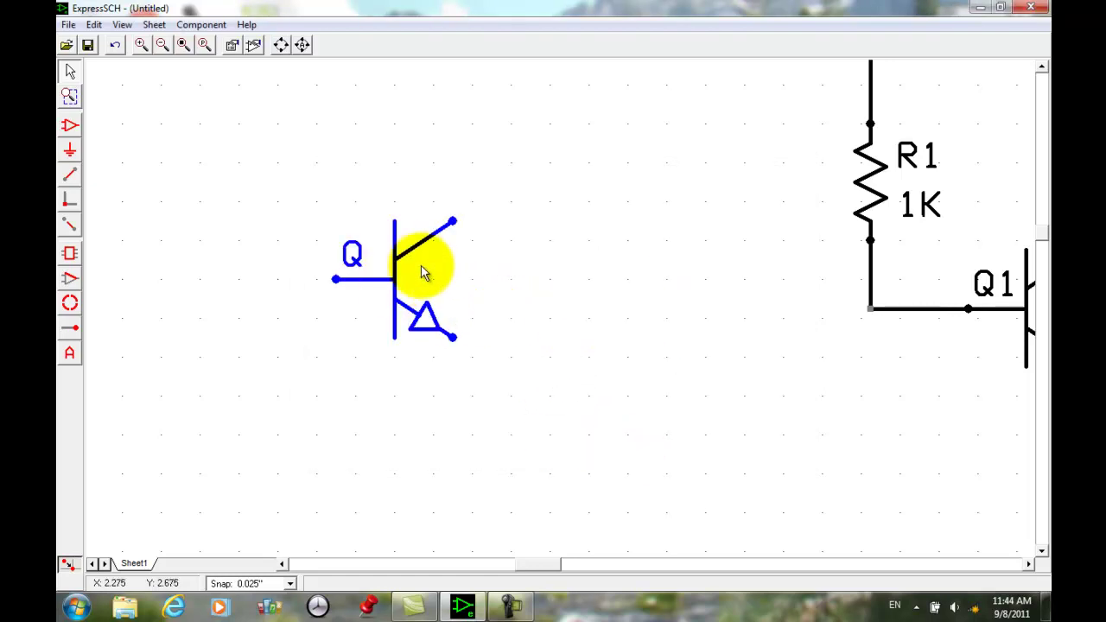
Ungroup the newly inserted NPN transistor and deselect all of its parts.
click(199, 26)
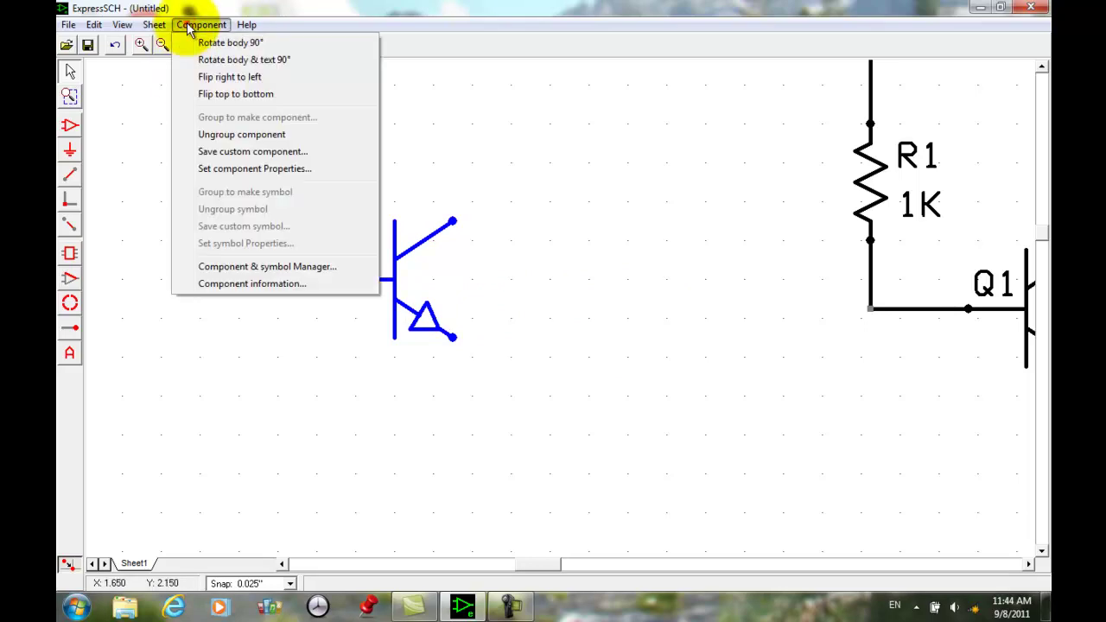
click(217, 137)
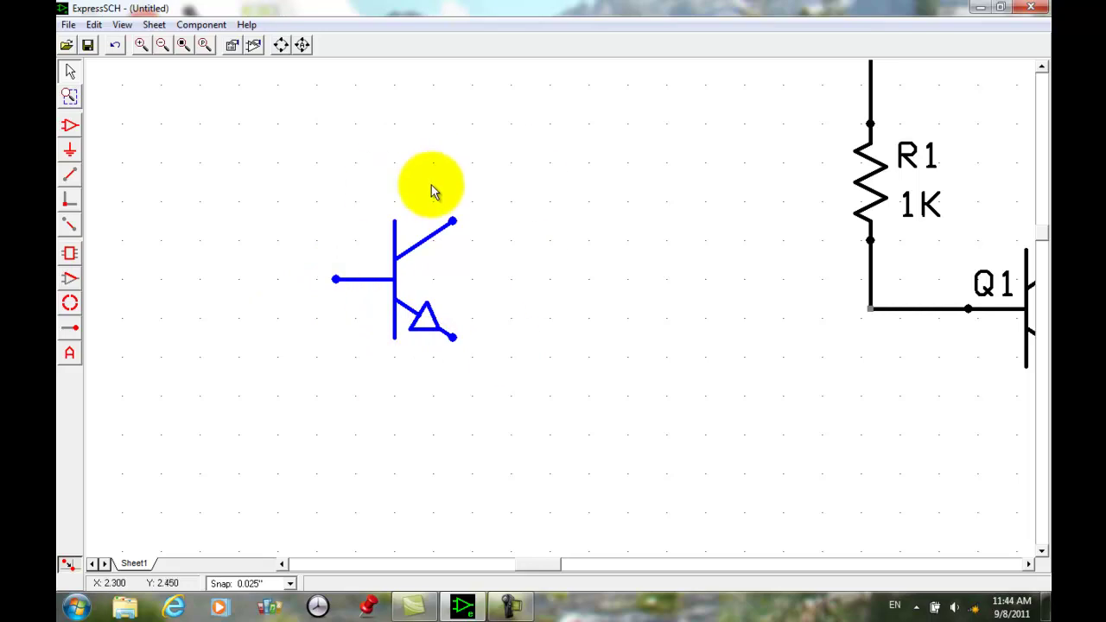
double_click(336, 280)
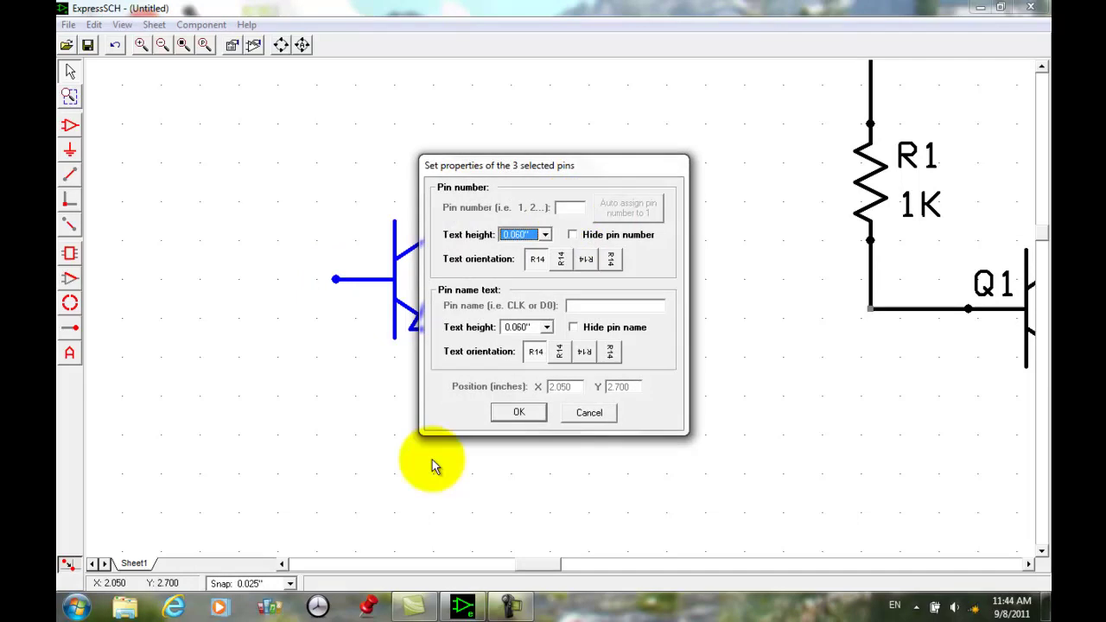
click(584, 415)
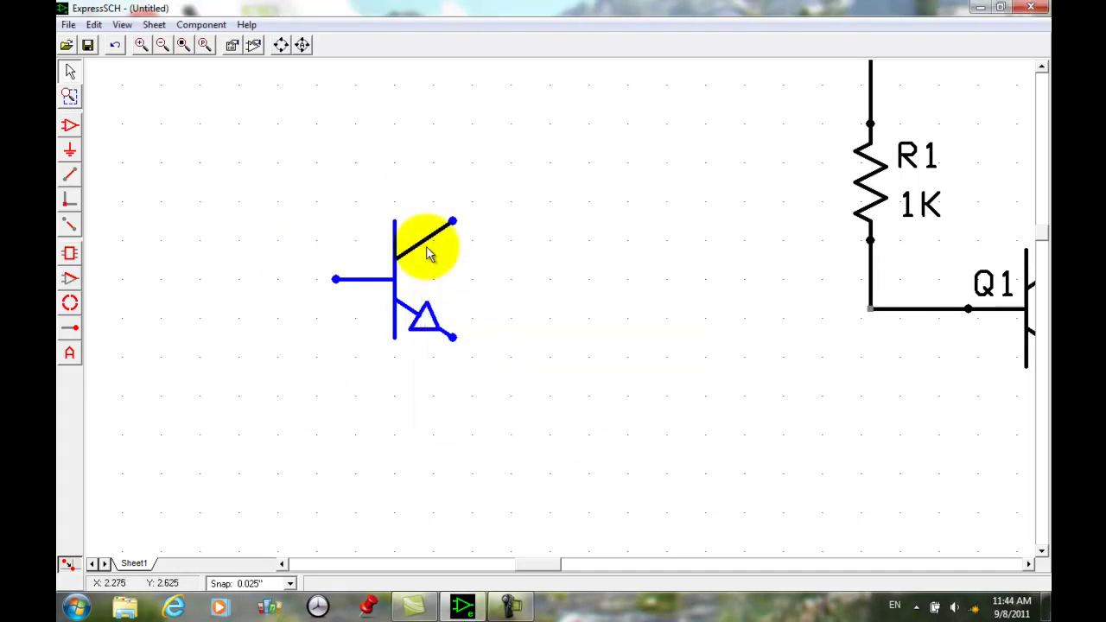
click(244, 162)
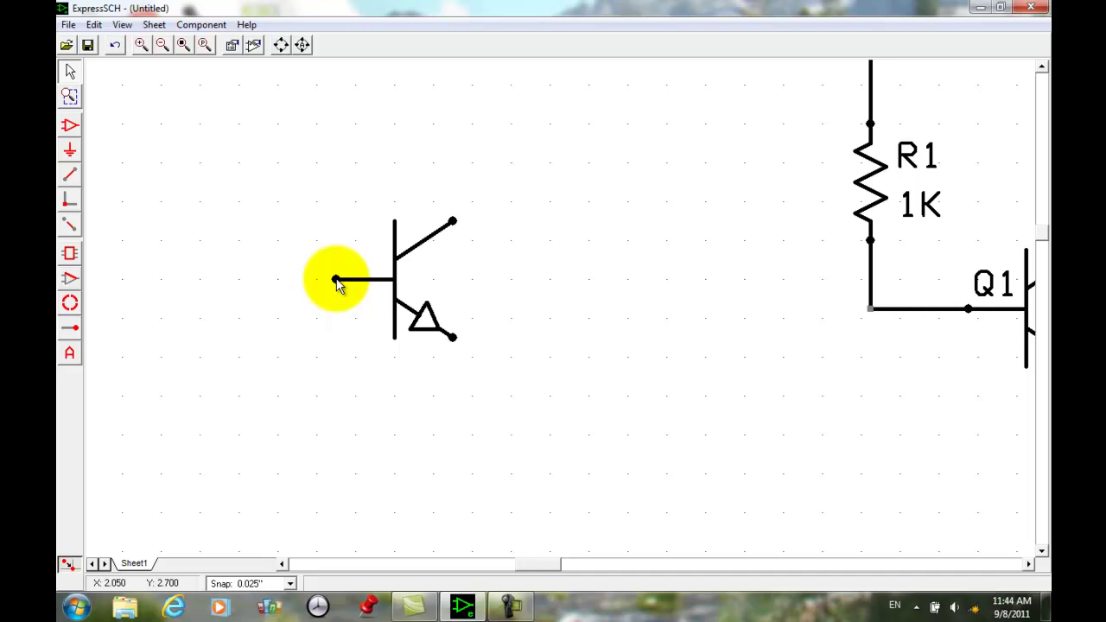
Assign pin number 1 and pin name B to the ungrouped transistor's base pin.
double_click(336, 280)
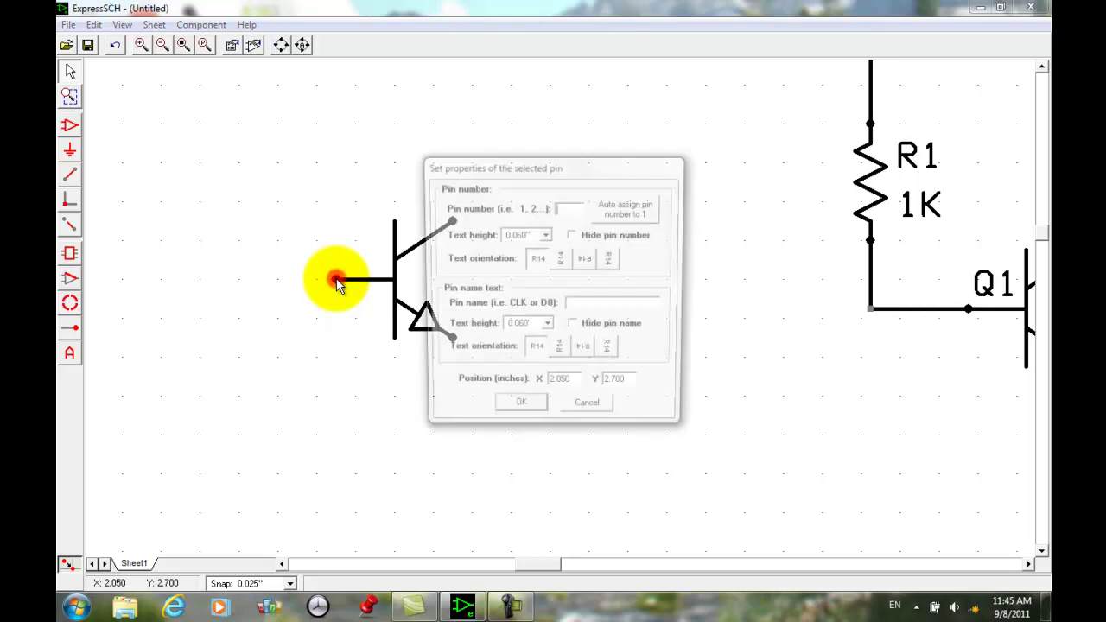
click(648, 215)
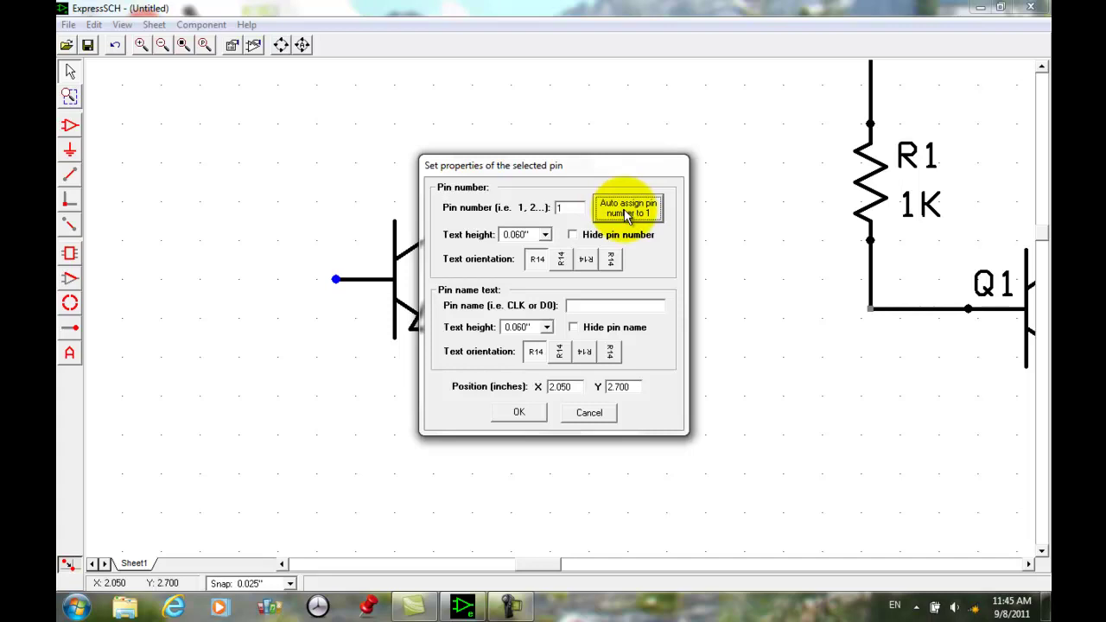
click(586, 308)
click(586, 307)
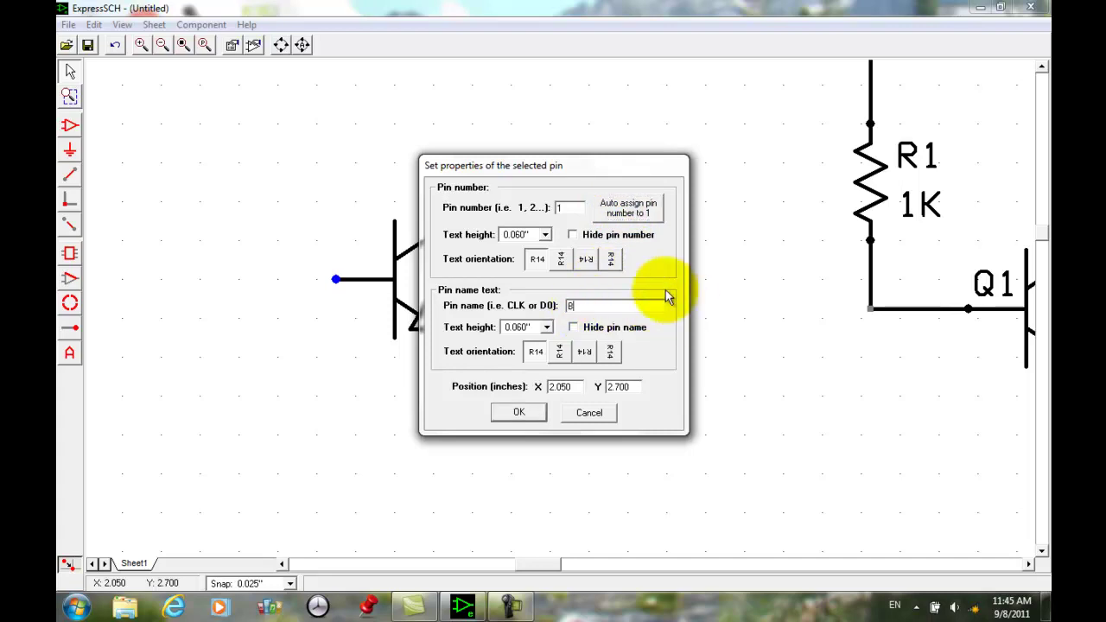
click(528, 414)
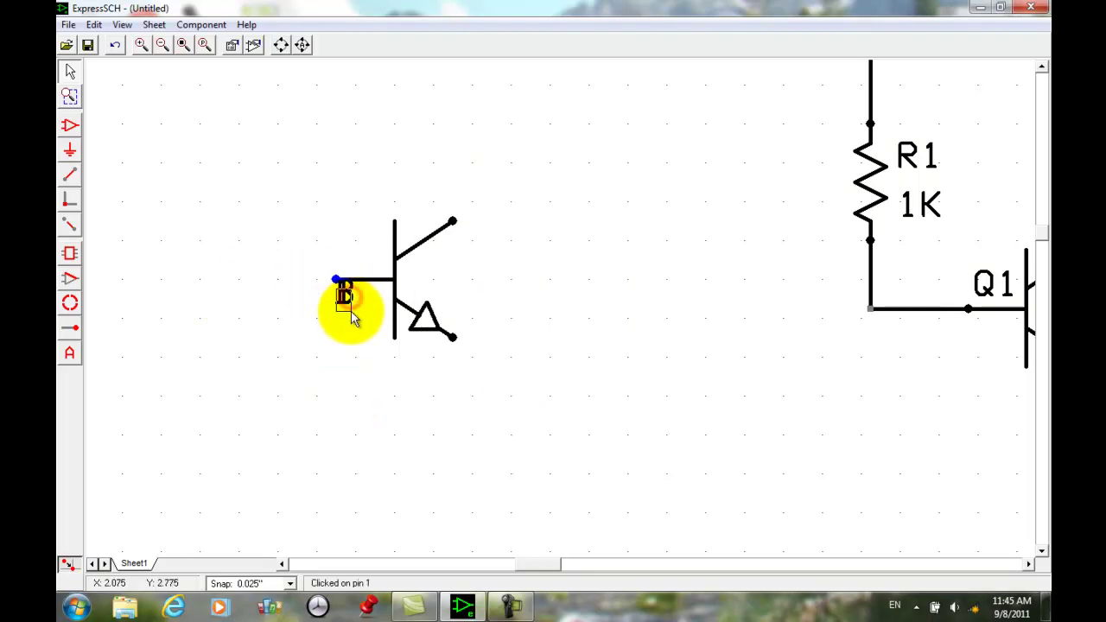
Separate the base pin's labels, placing the name B above the lead and the number 1 below it.
drag(354, 306, 356, 274)
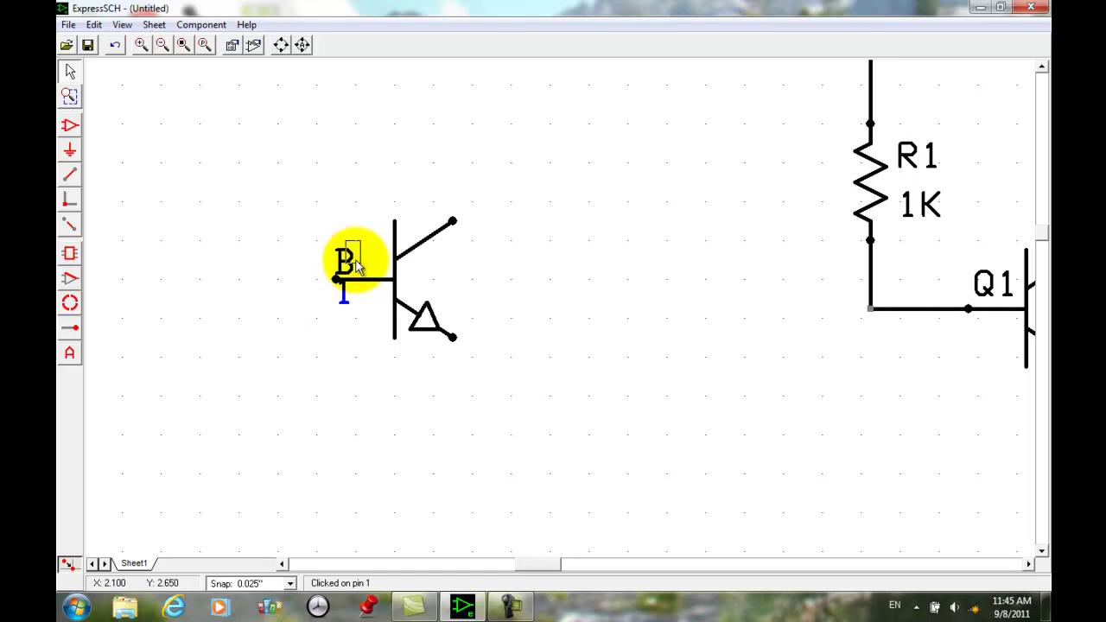
click(356, 266)
drag(344, 298, 355, 307)
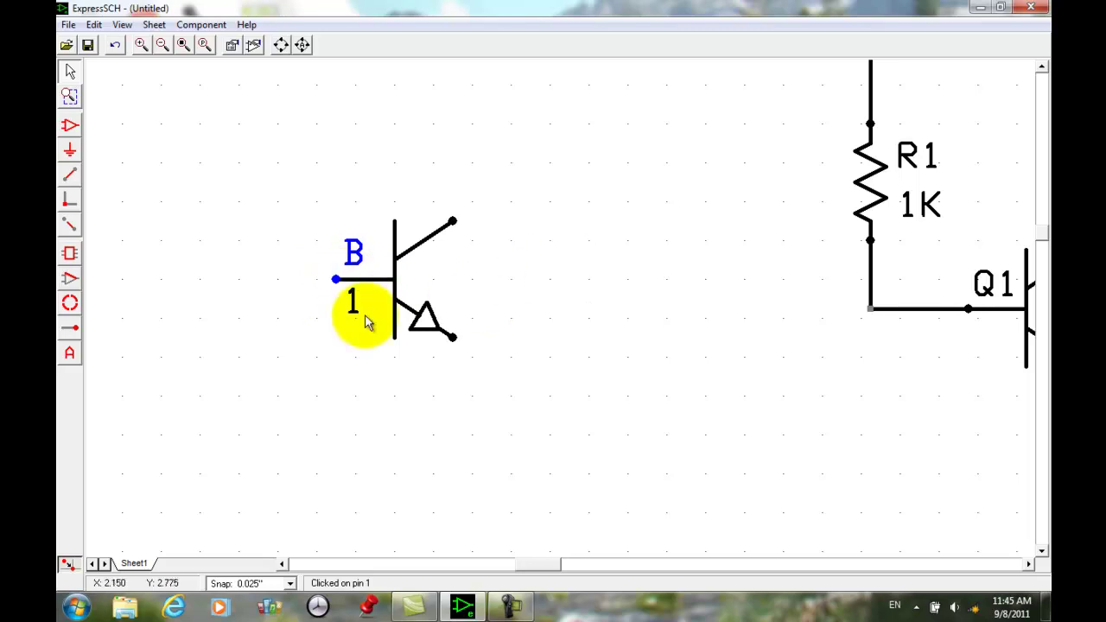
Assign pin number 2 and pin name C to the transistor's collector pin.
double_click(451, 223)
click(638, 212)
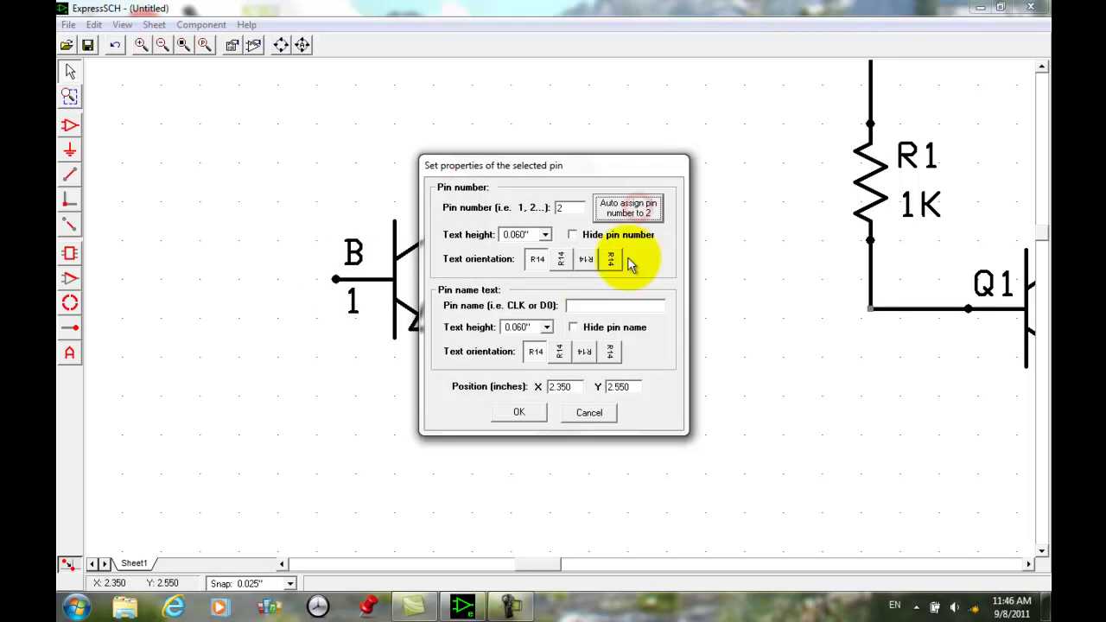
click(598, 306)
click(598, 306)
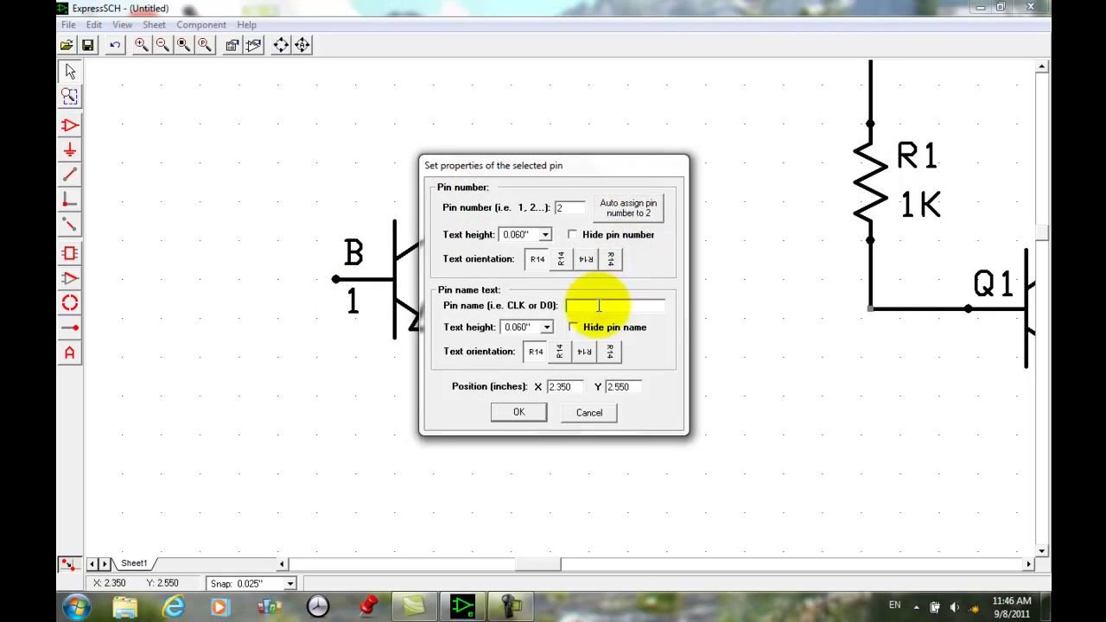
text(C)
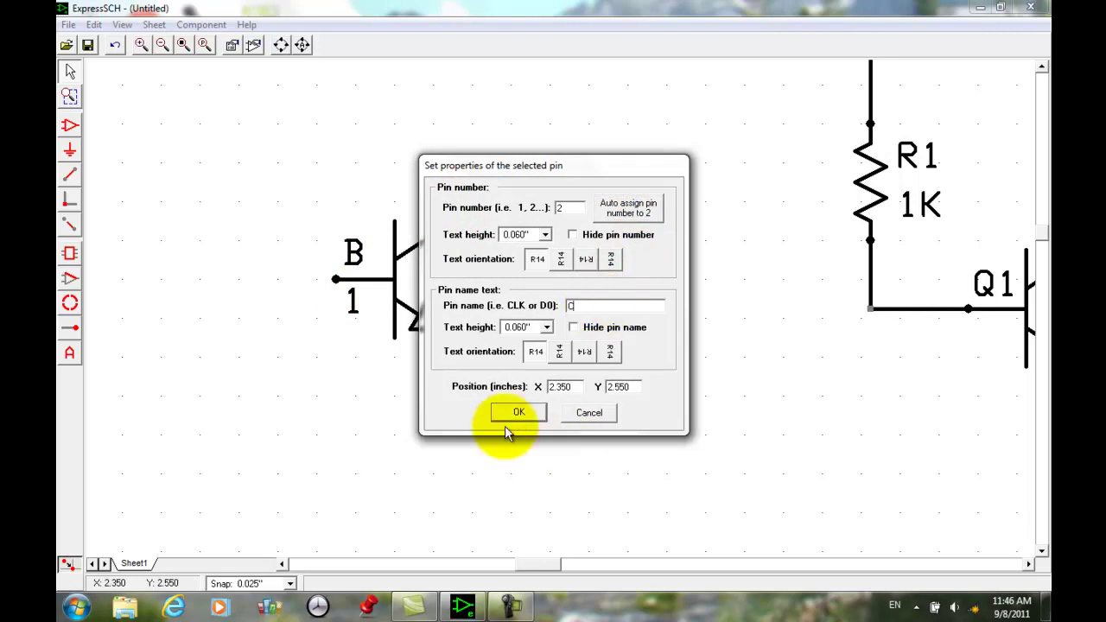
click(515, 413)
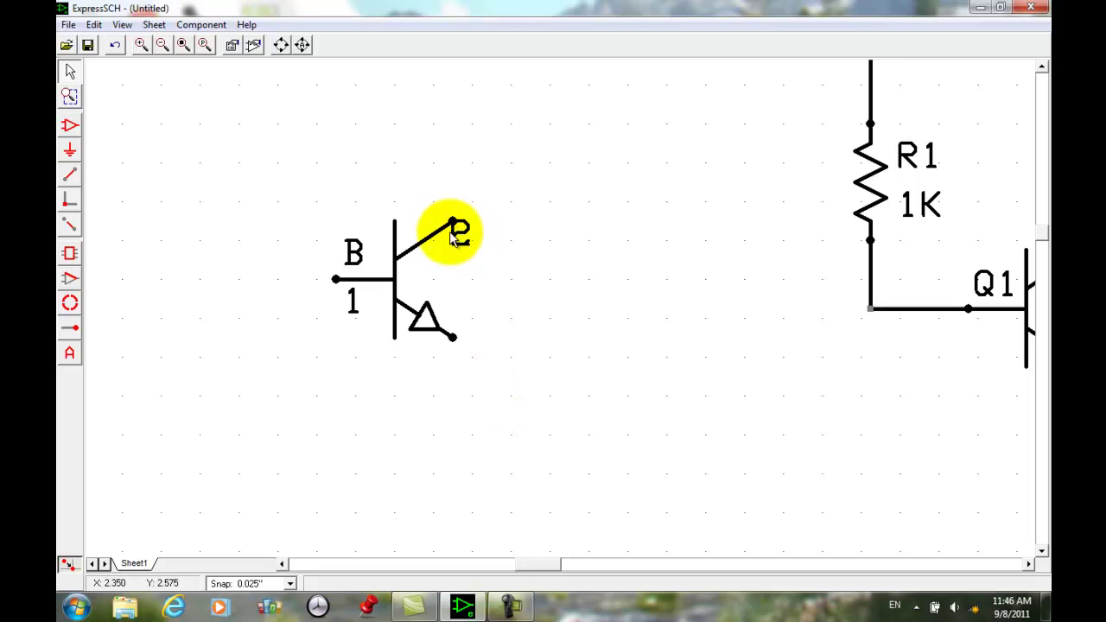
Separate the collector pin's labels, placing the name C above the lead and the number 2 below it.
click(456, 245)
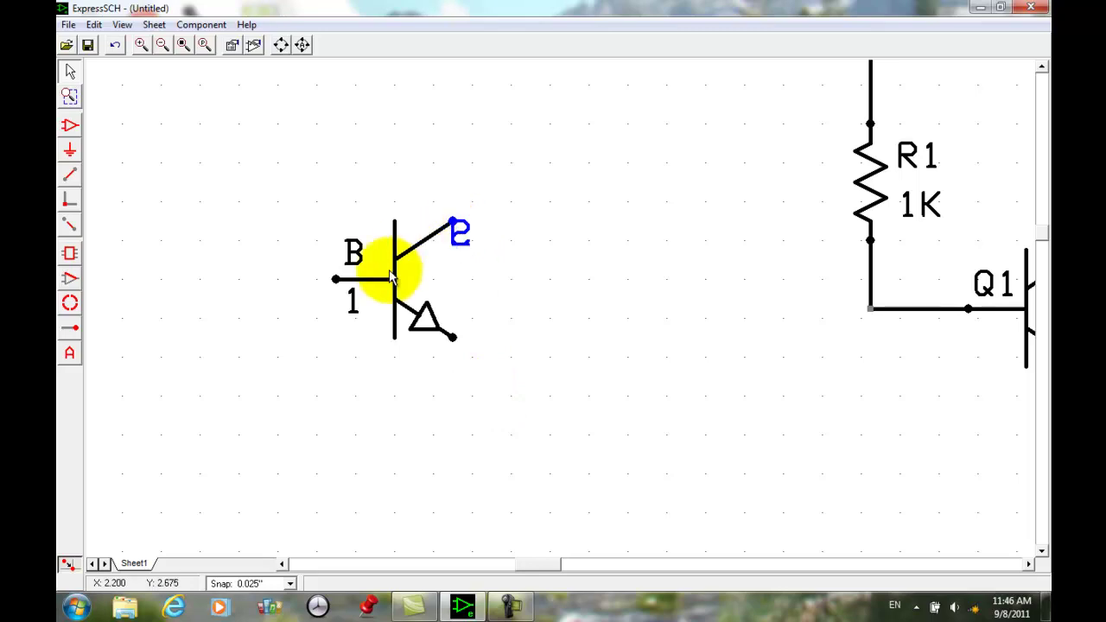
click(458, 235)
text(C)
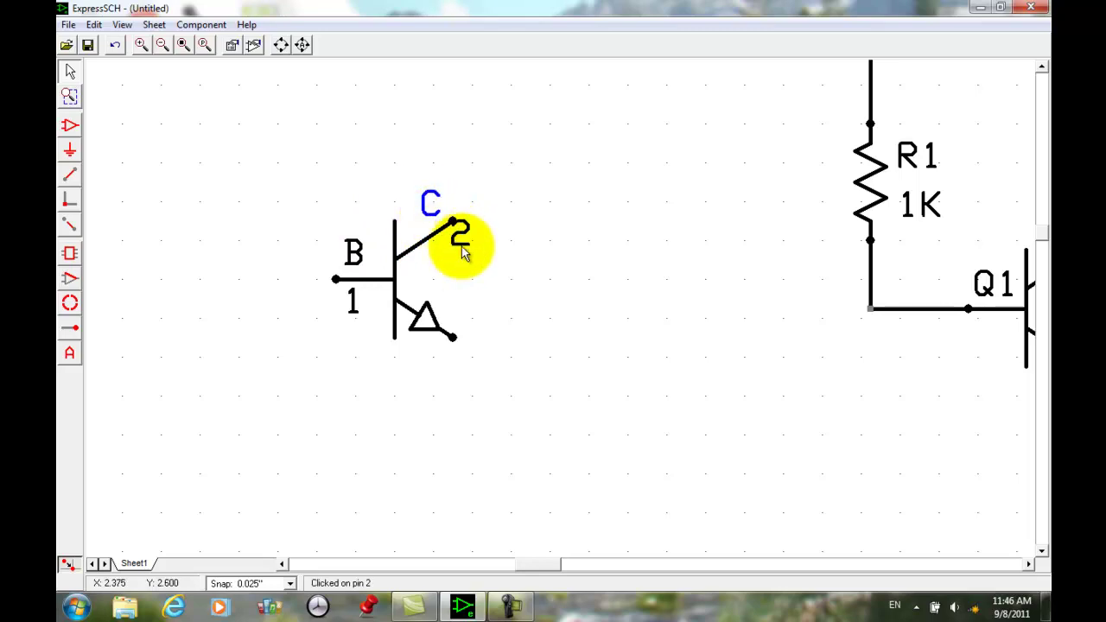
drag(462, 247, 448, 269)
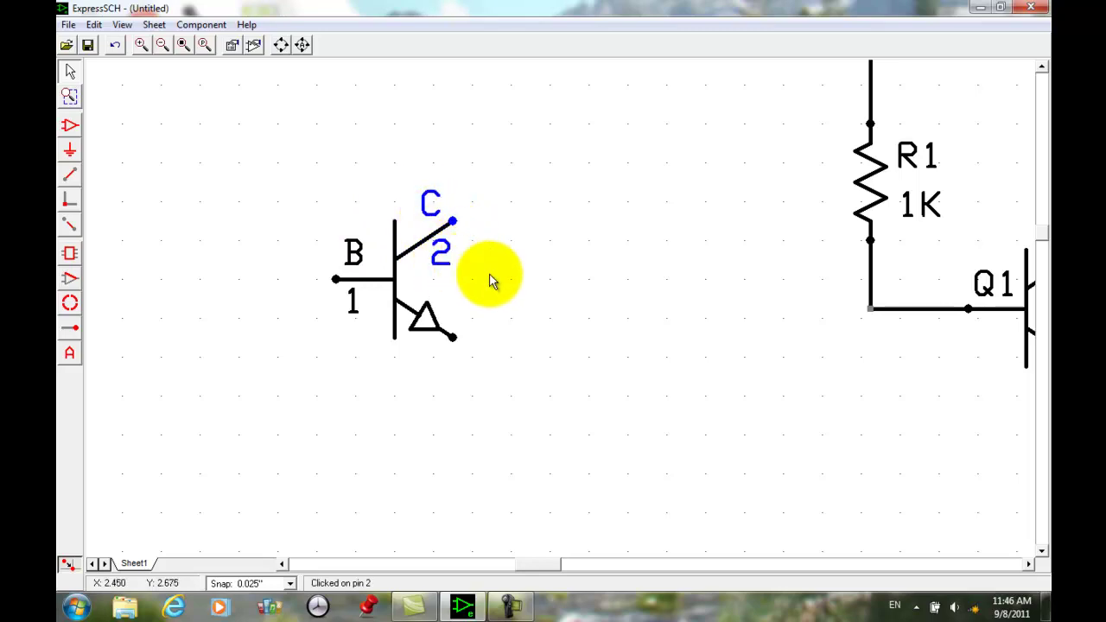
Assign pin number 3 and pin name E to the transistor's emitter pin.
double_click(454, 337)
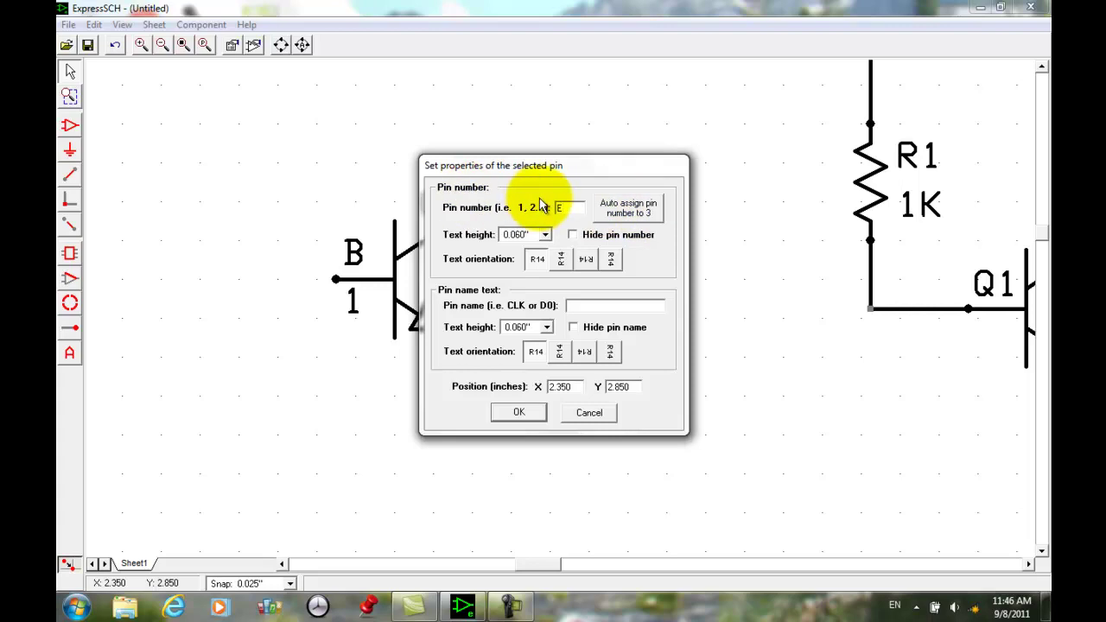
click(628, 207)
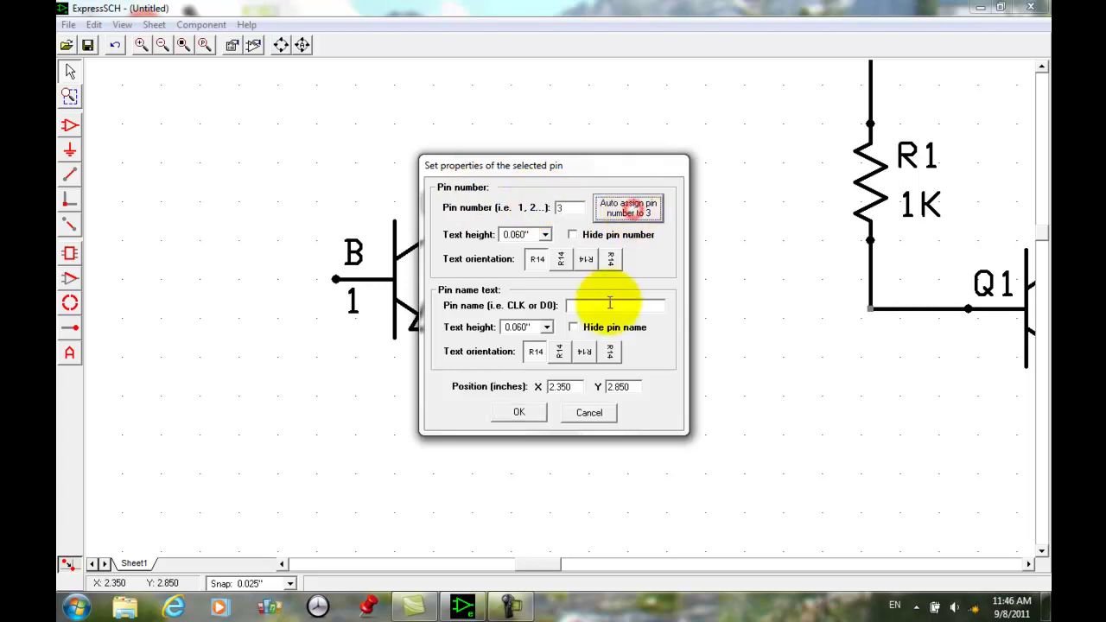
click(586, 307)
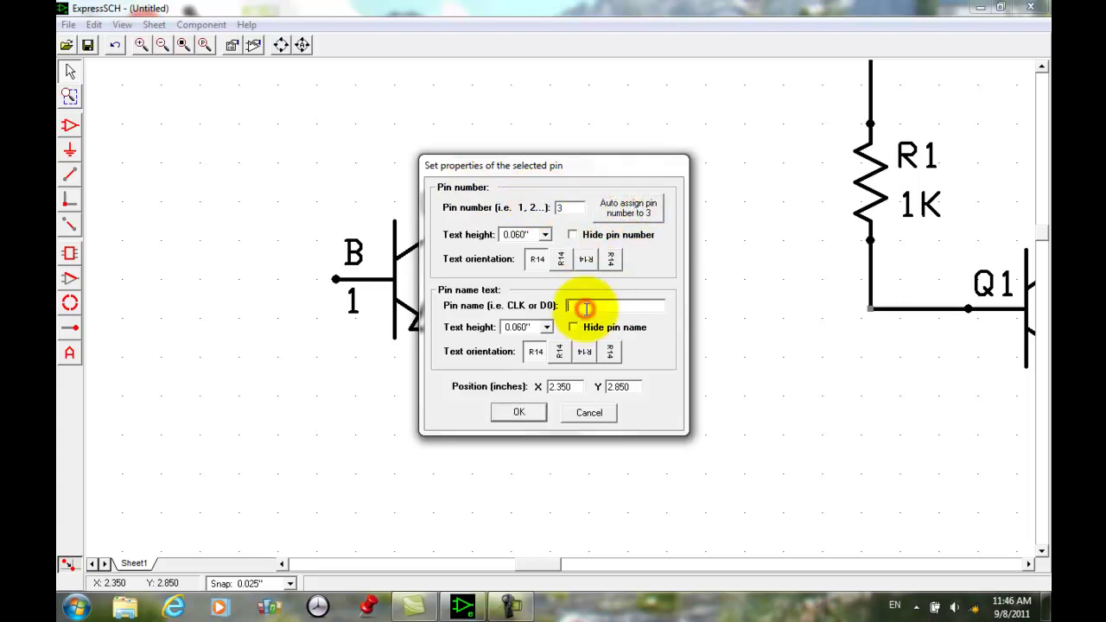
text(E)
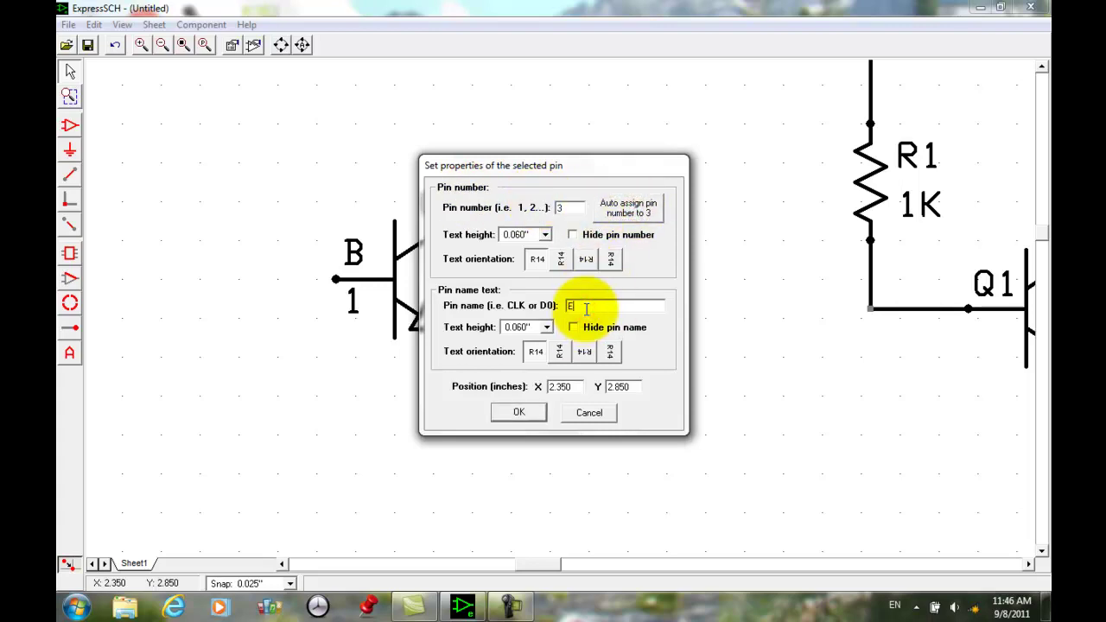
click(503, 408)
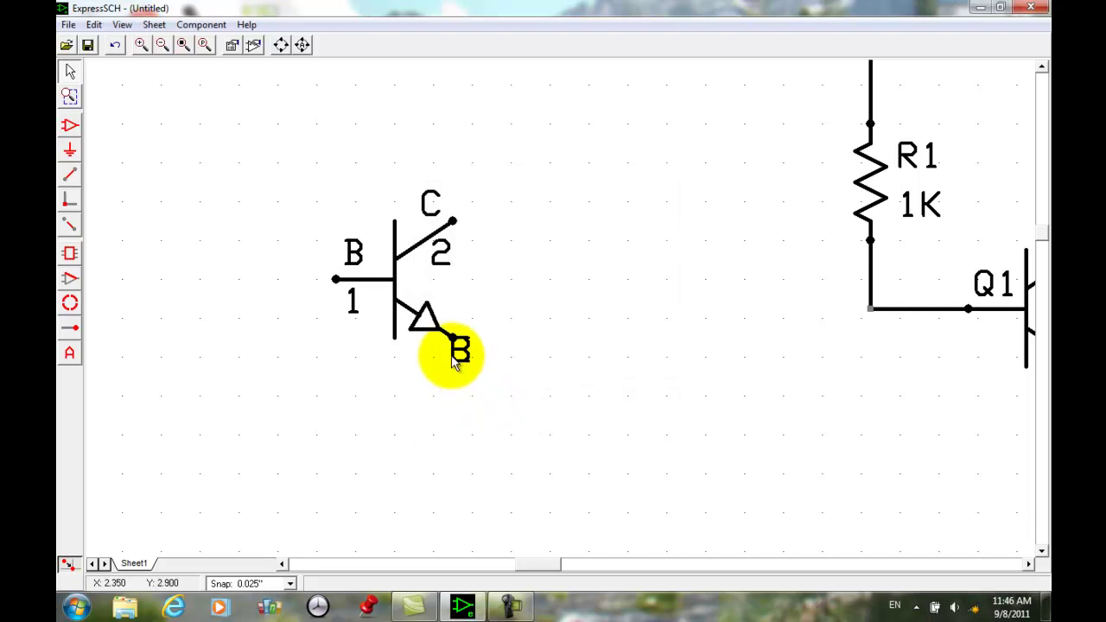
Separate the emitter pin's labels, placing the name E above the lead and the number 3 below it.
drag(453, 354, 460, 313)
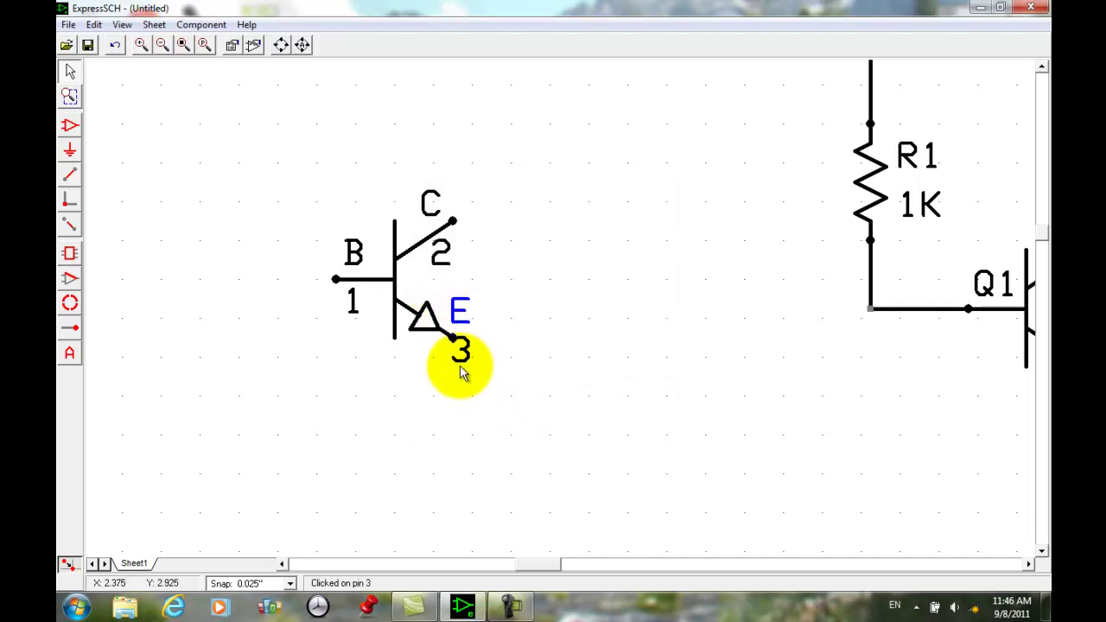
drag(460, 354, 442, 368)
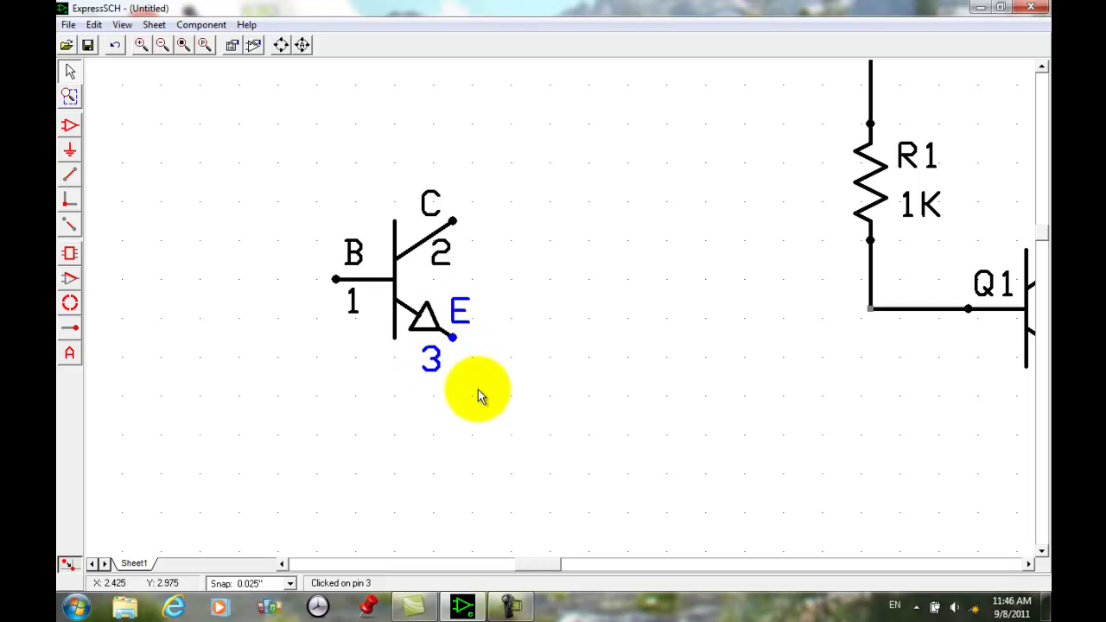
click(524, 281)
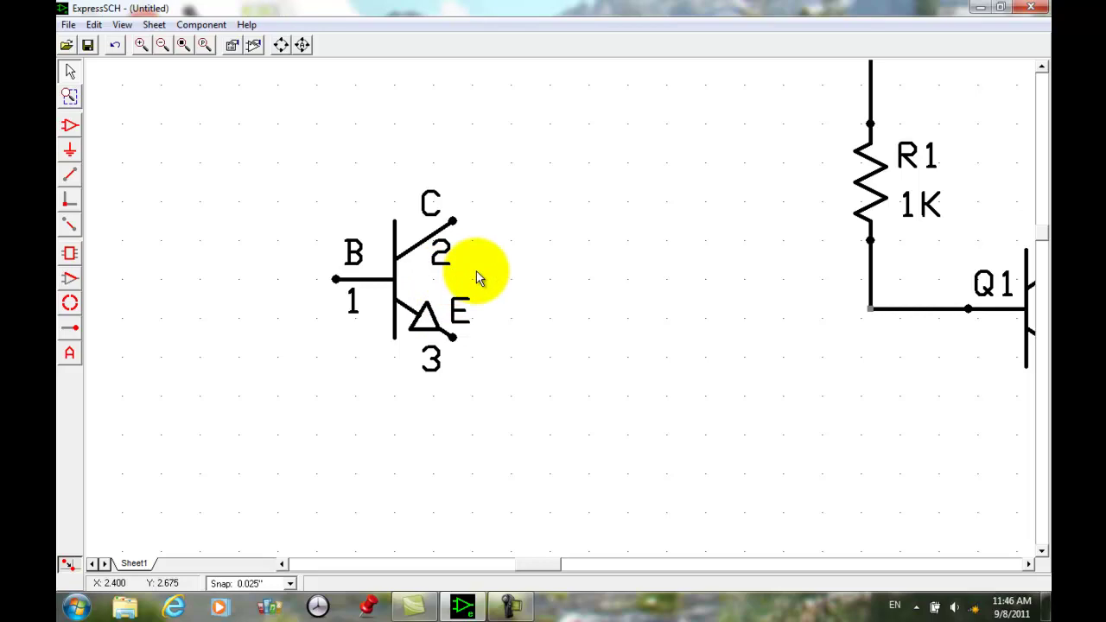
Hide both the pin number and the pin name of the transistor's base pin.
double_click(337, 281)
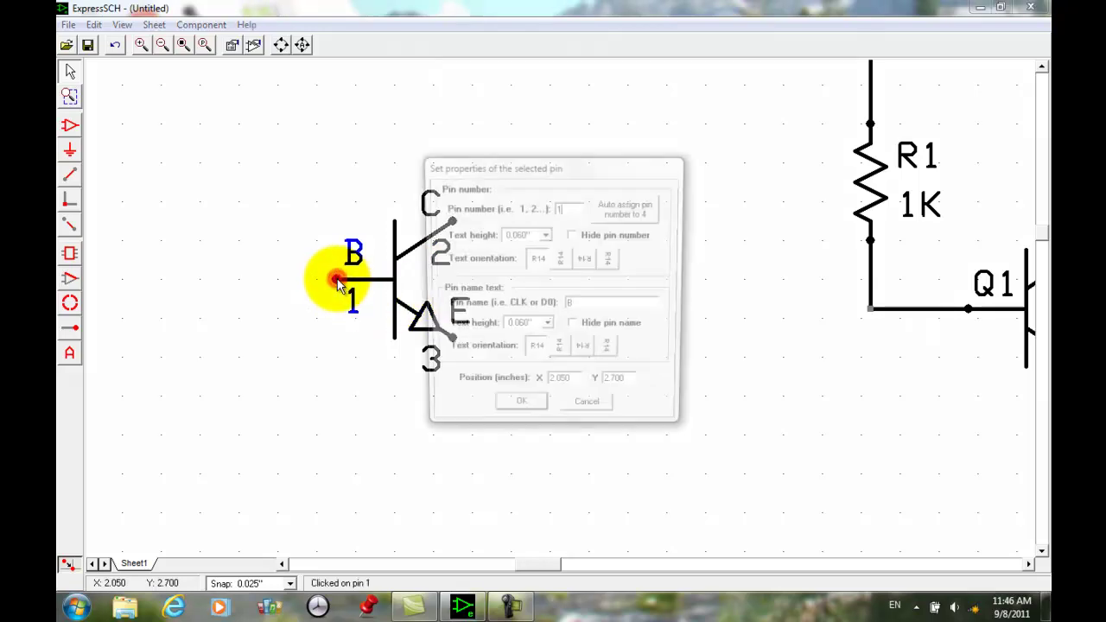
click(572, 236)
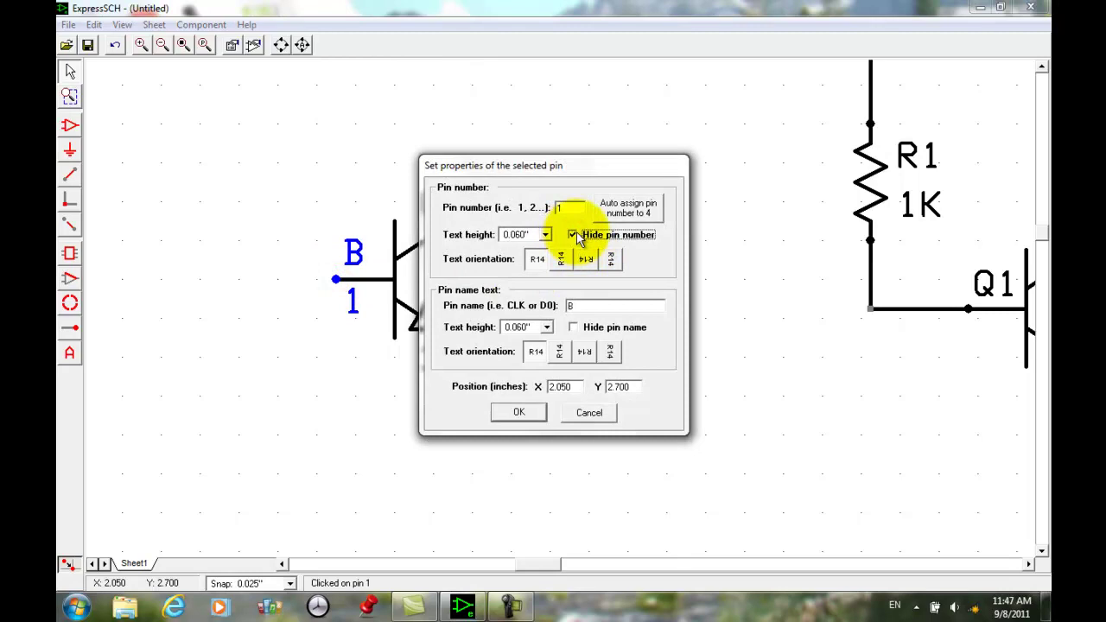
click(572, 329)
click(520, 411)
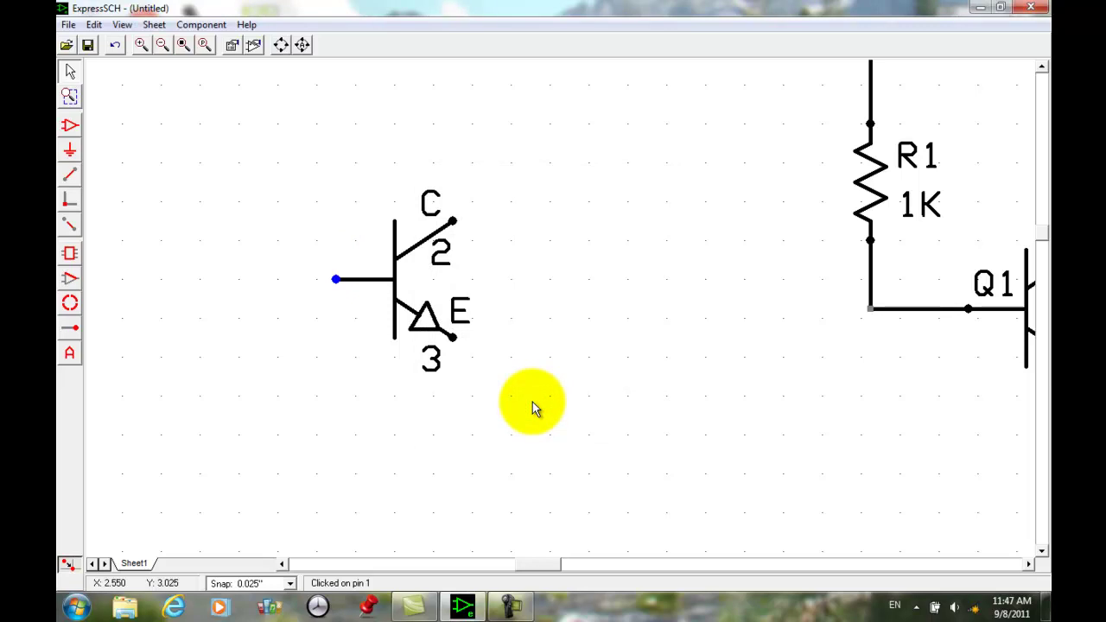
Make the base pin's name B visible again while leaving its pin number hidden.
click(337, 280)
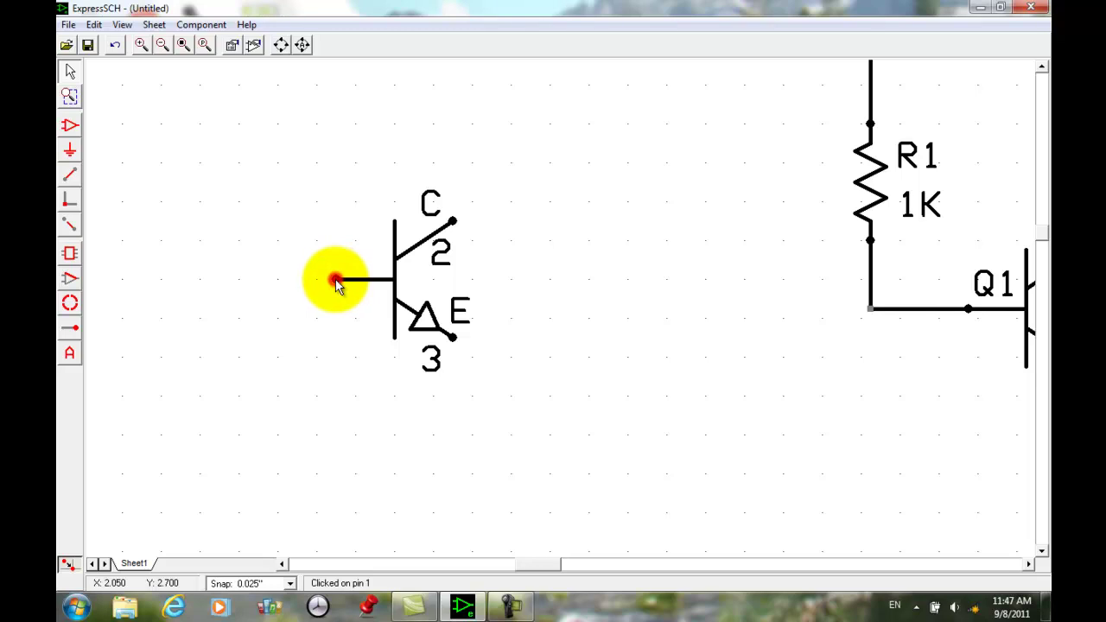
double_click(337, 282)
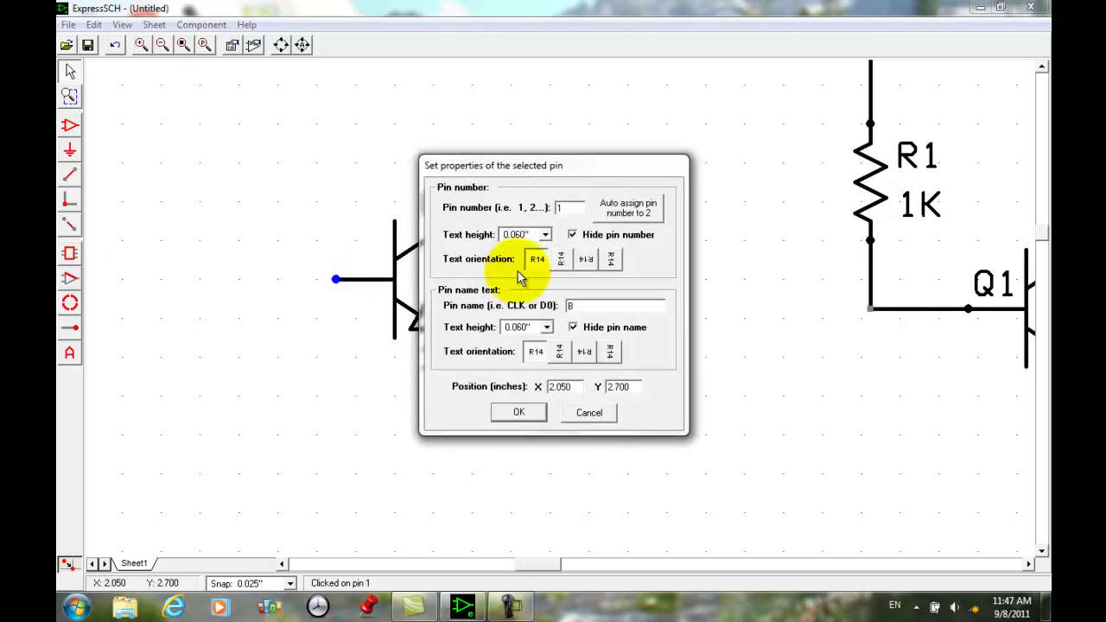
click(576, 326)
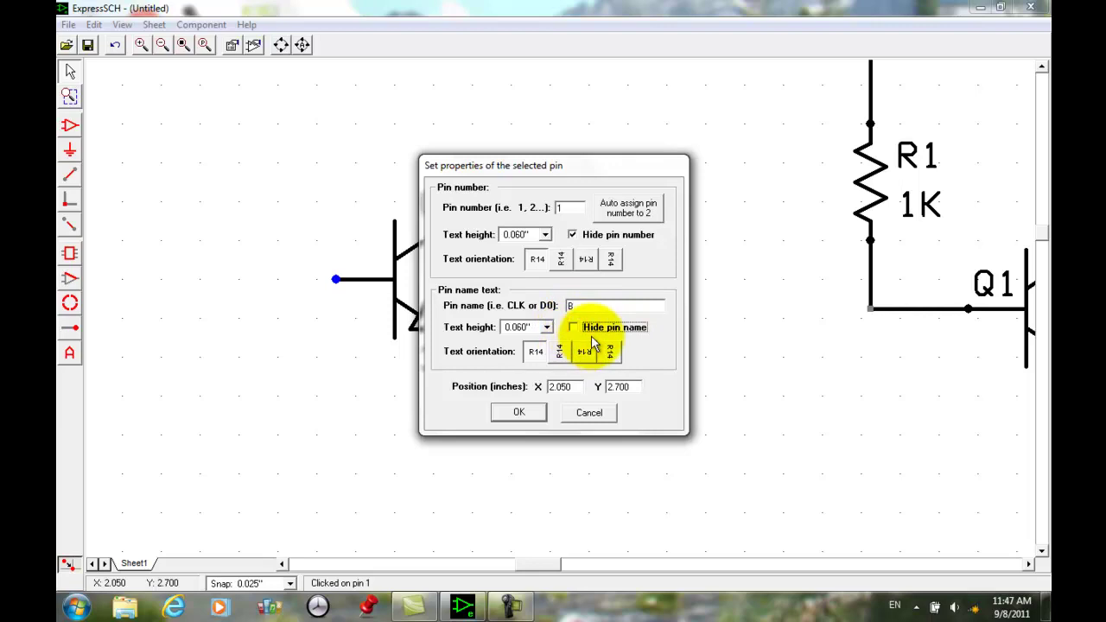
click(536, 412)
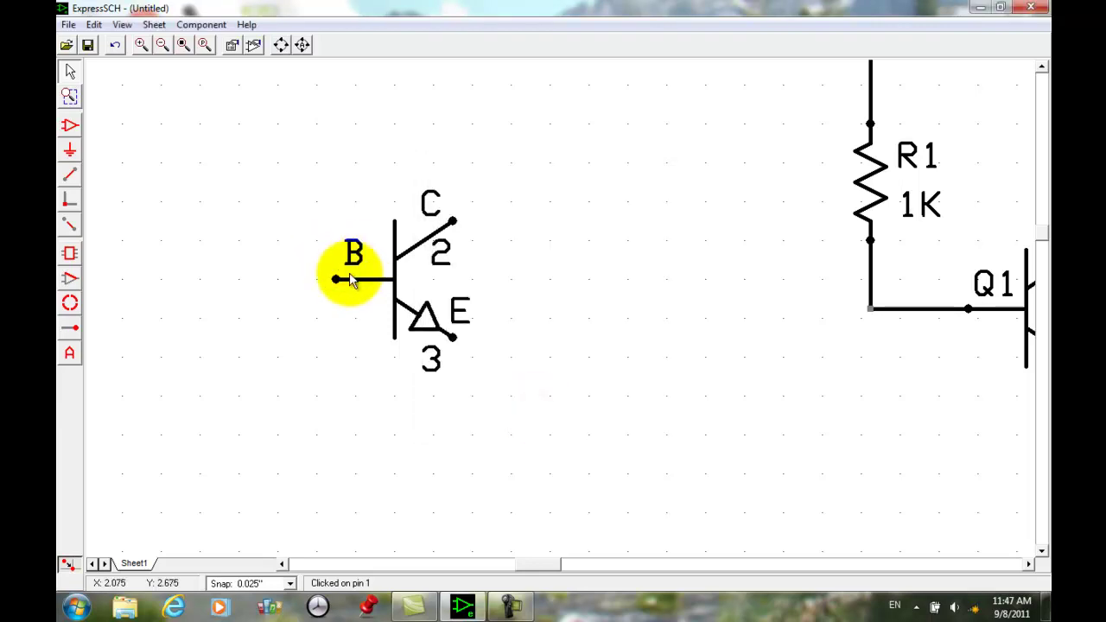
Hide the base pin's name B again.
double_click(336, 280)
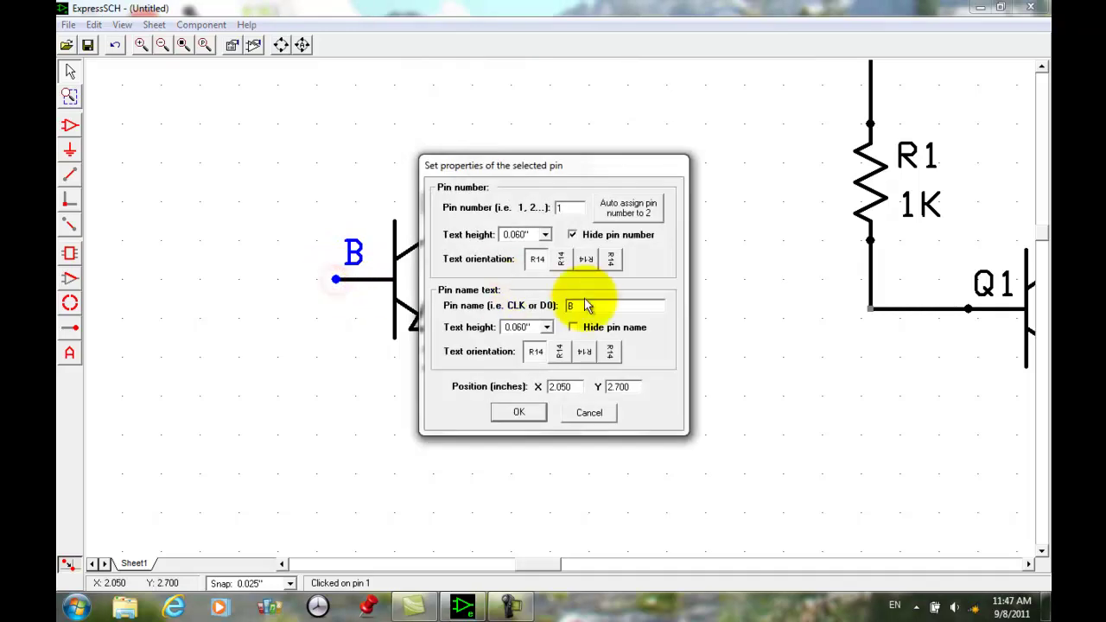
click(575, 327)
click(520, 412)
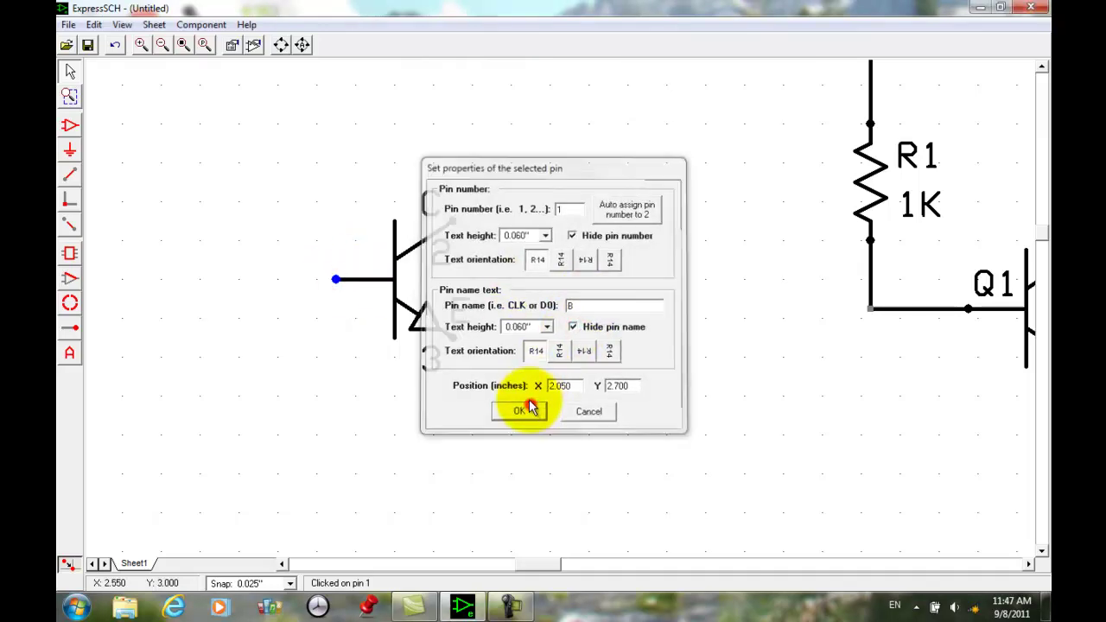
Hide both the pin number and the pin name of the transistor's collector pin.
double_click(454, 223)
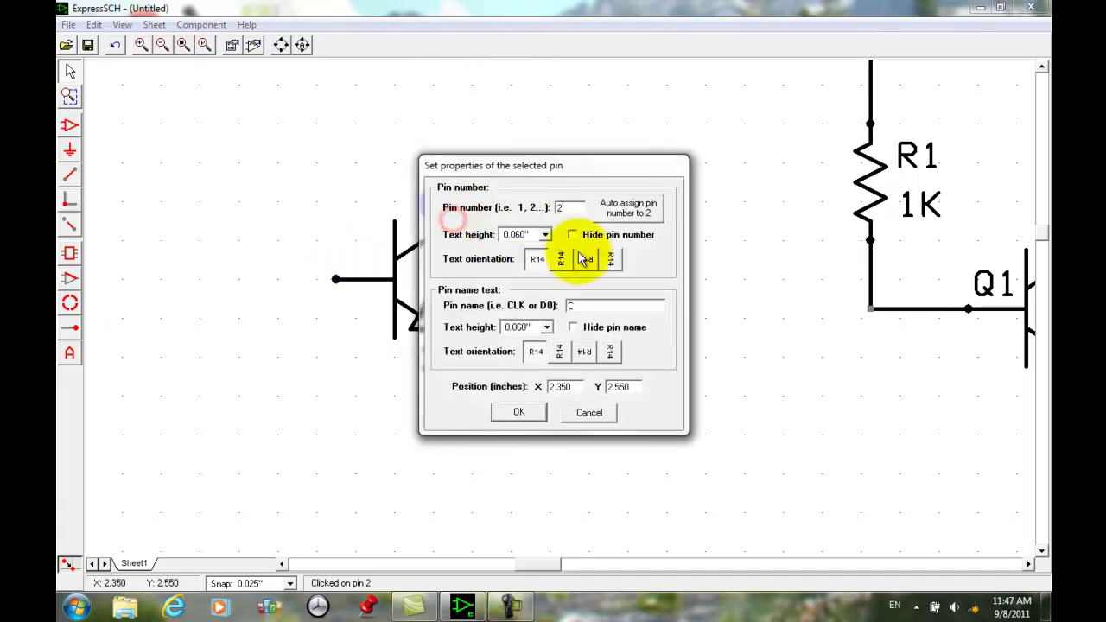
click(573, 235)
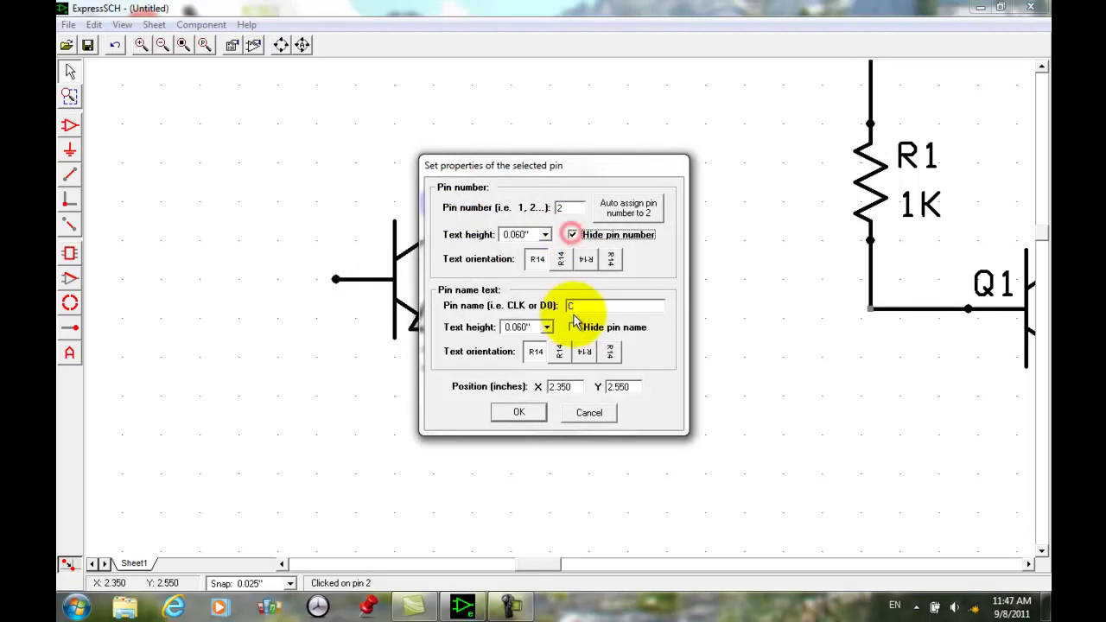
click(573, 327)
click(518, 412)
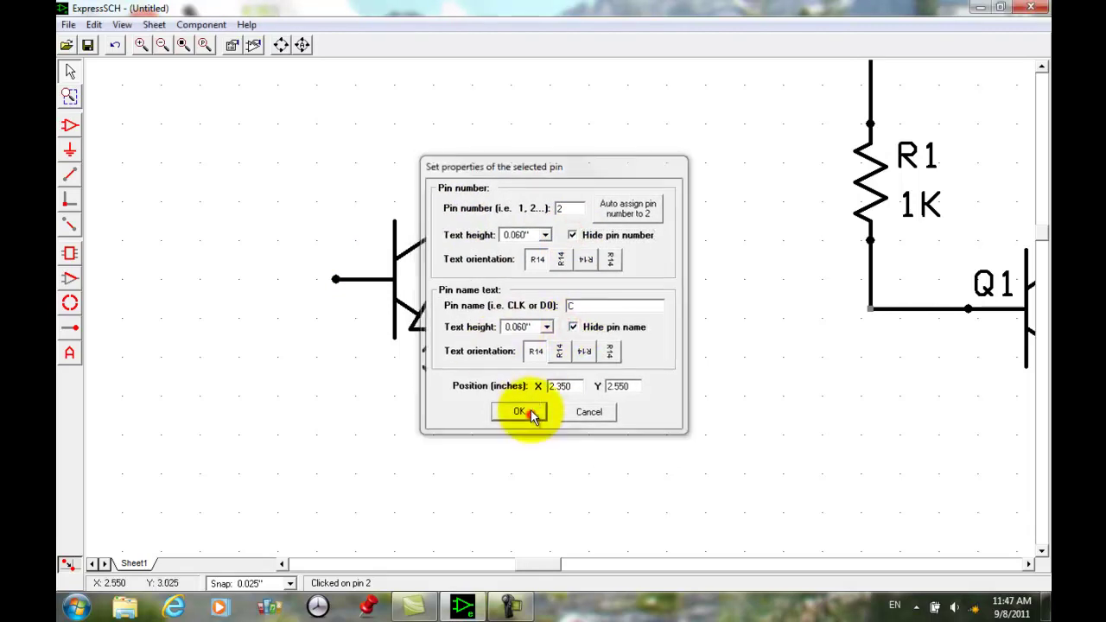
Hide both the pin number and the pin name of the transistor's emitter pin.
double_click(455, 340)
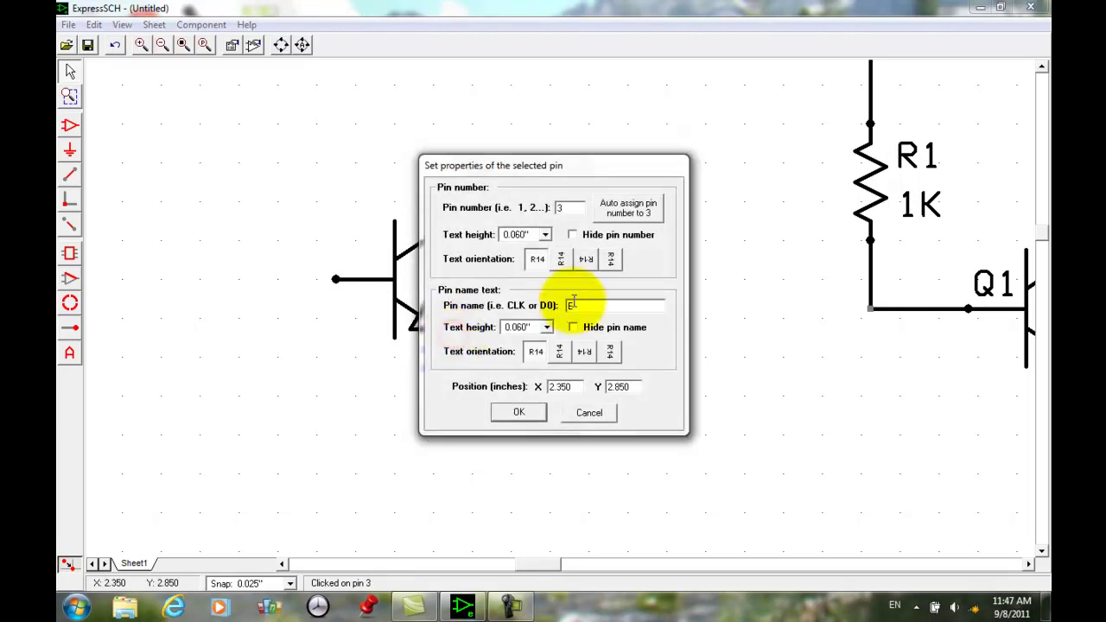
click(572, 234)
click(573, 328)
click(519, 412)
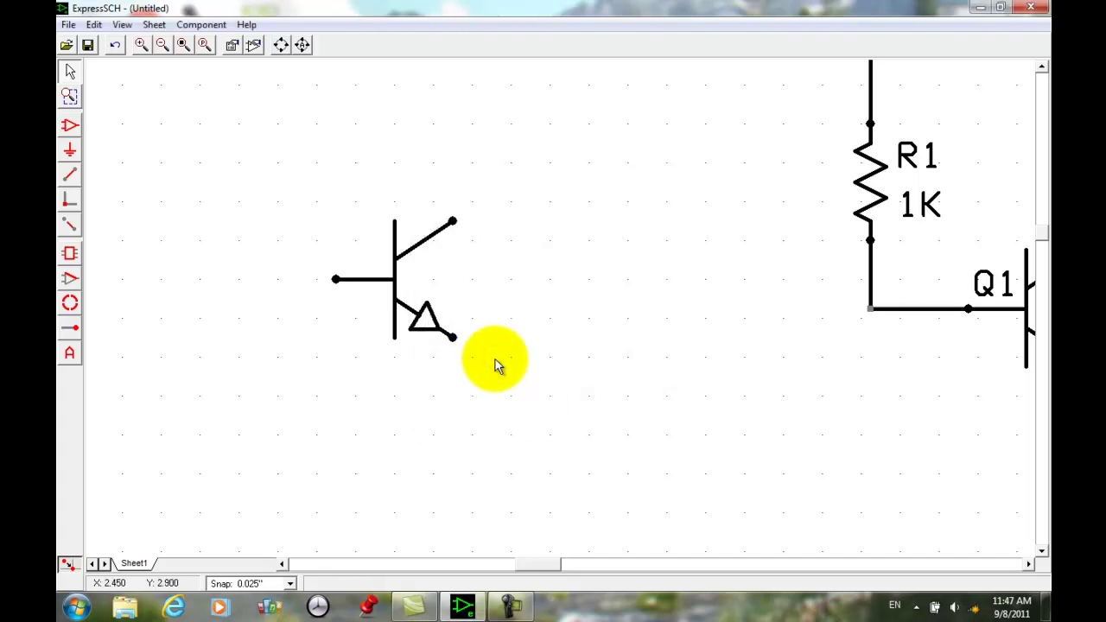
Group all the transistor's lines and pins into one component with part ID Q and an empty part name.
drag(286, 149, 538, 400)
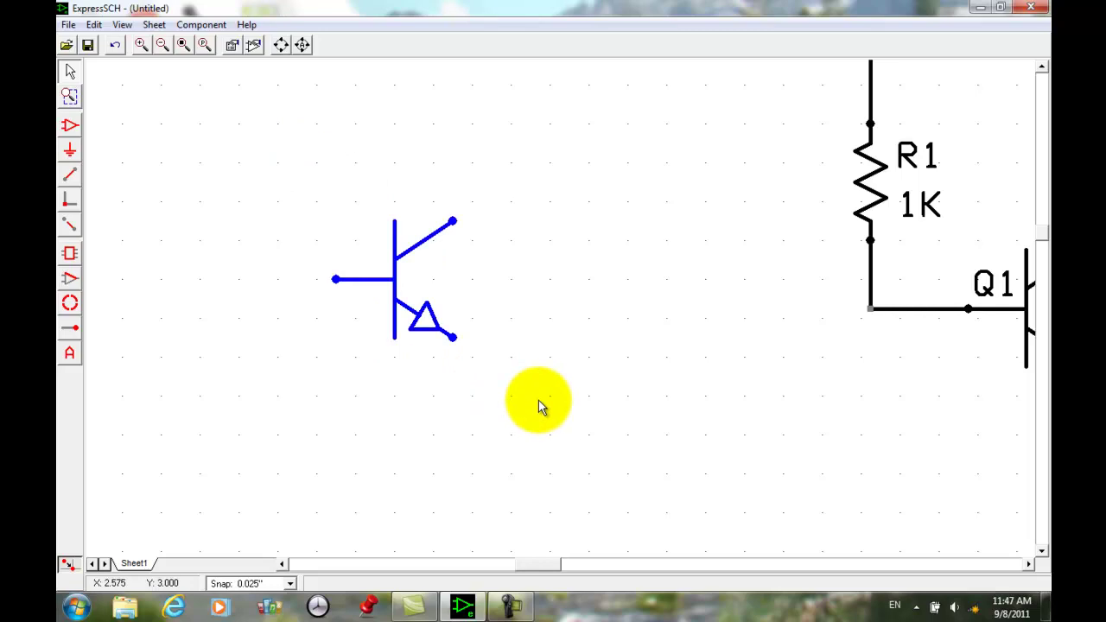
click(201, 24)
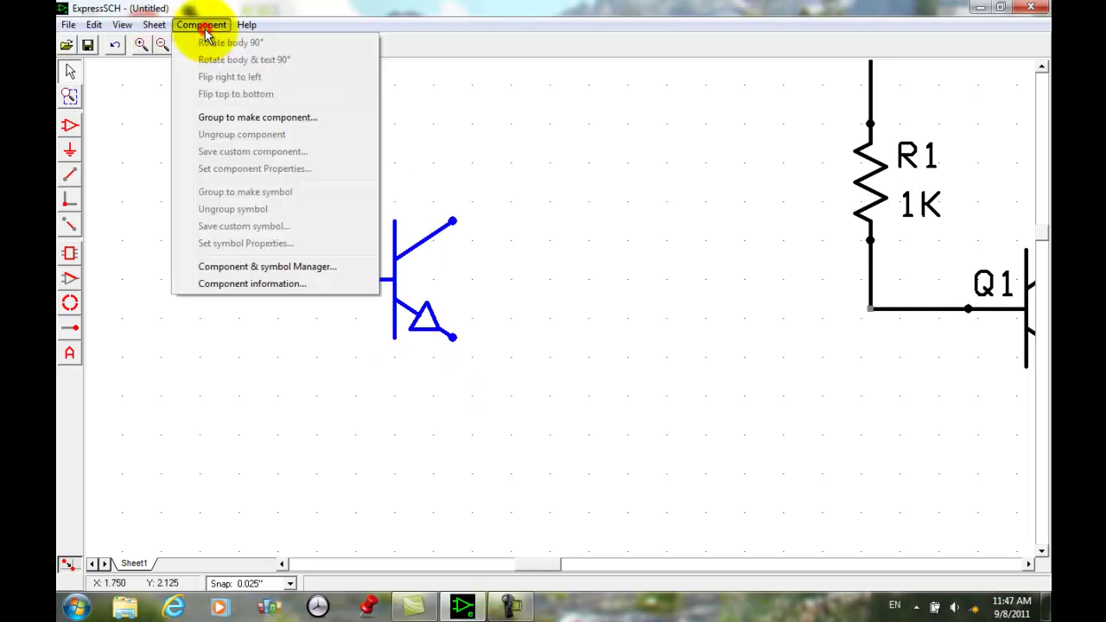
click(230, 118)
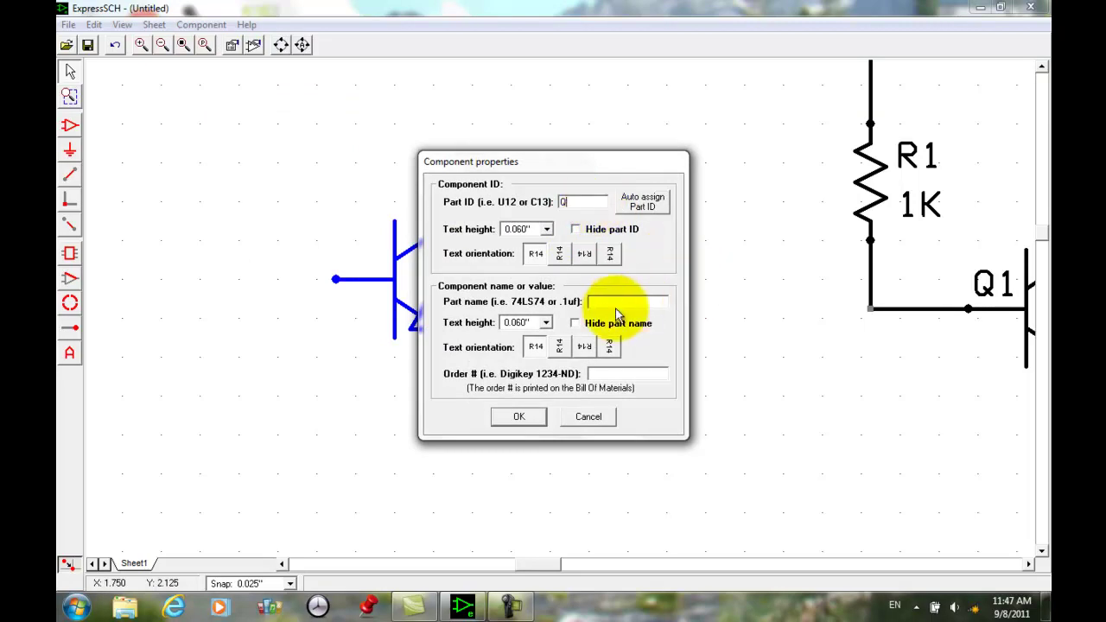
drag(568, 165, 689, 125)
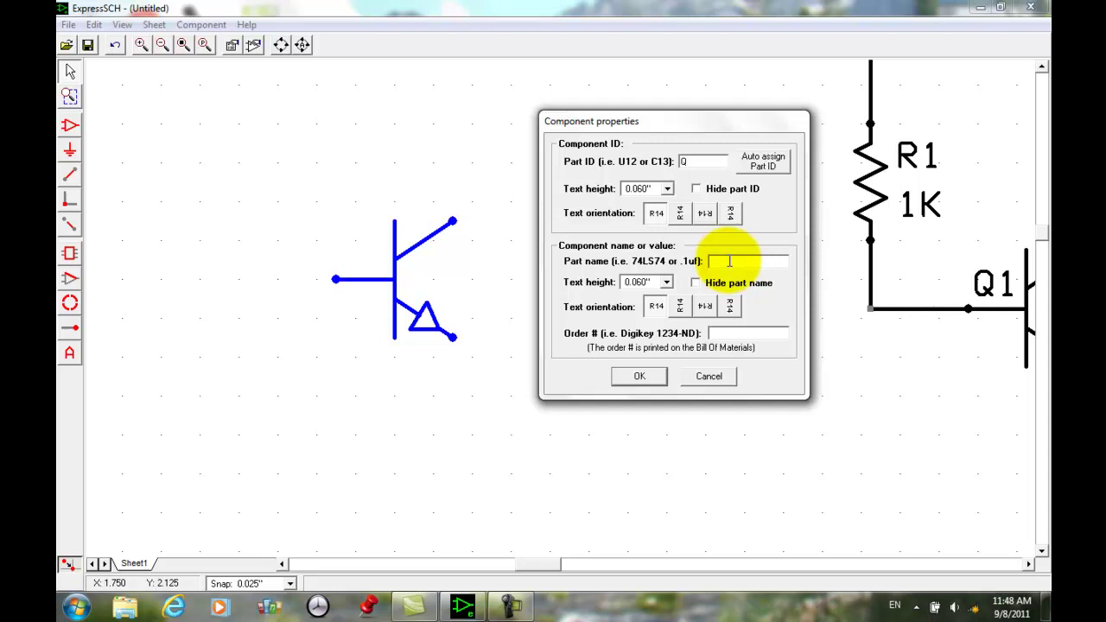
click(640, 378)
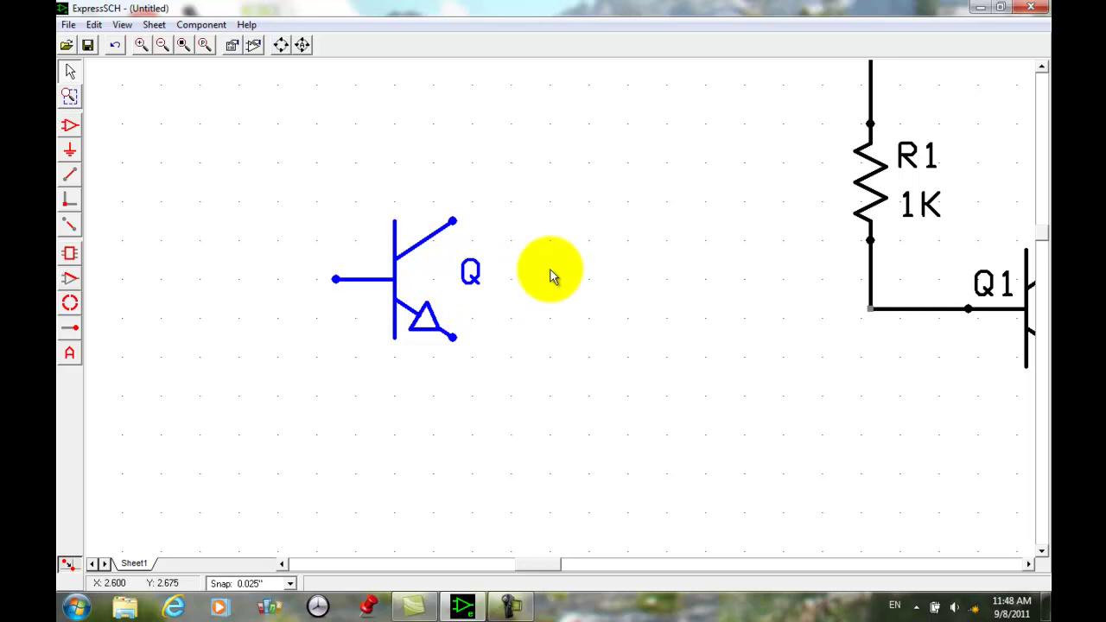
click(581, 267)
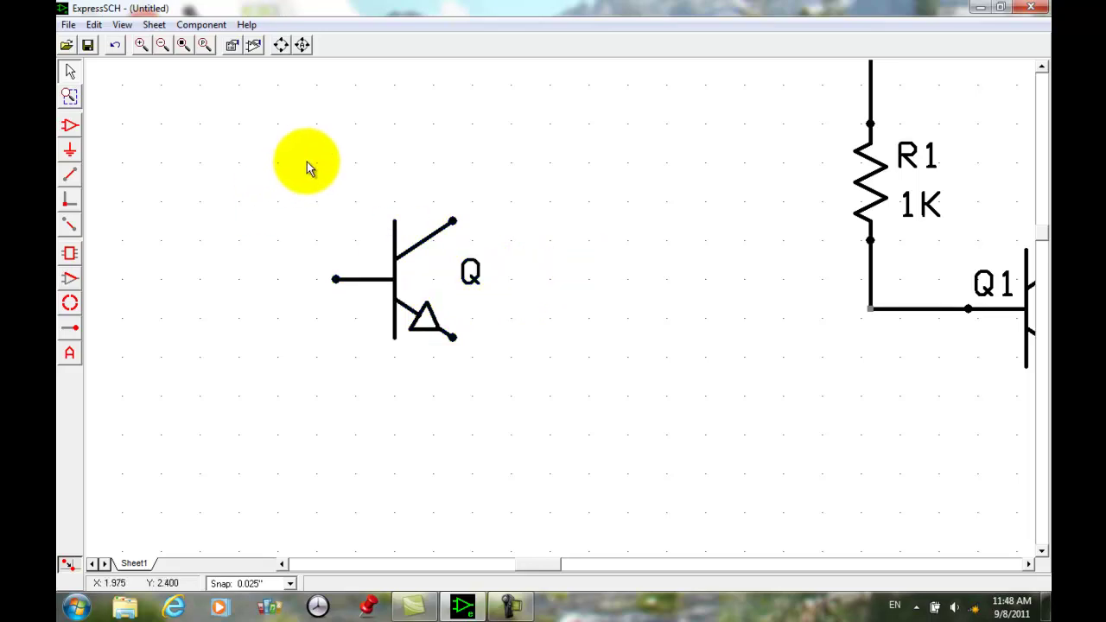
Save the grouped transistor as a custom component named NPN GENERIC.
drag(287, 161, 533, 372)
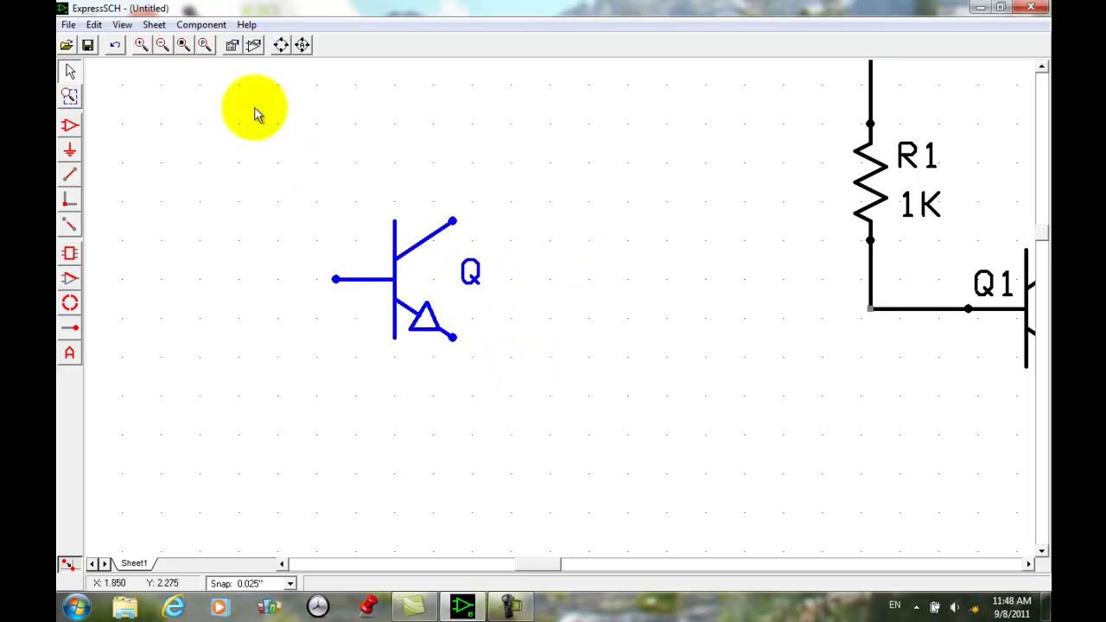
click(199, 25)
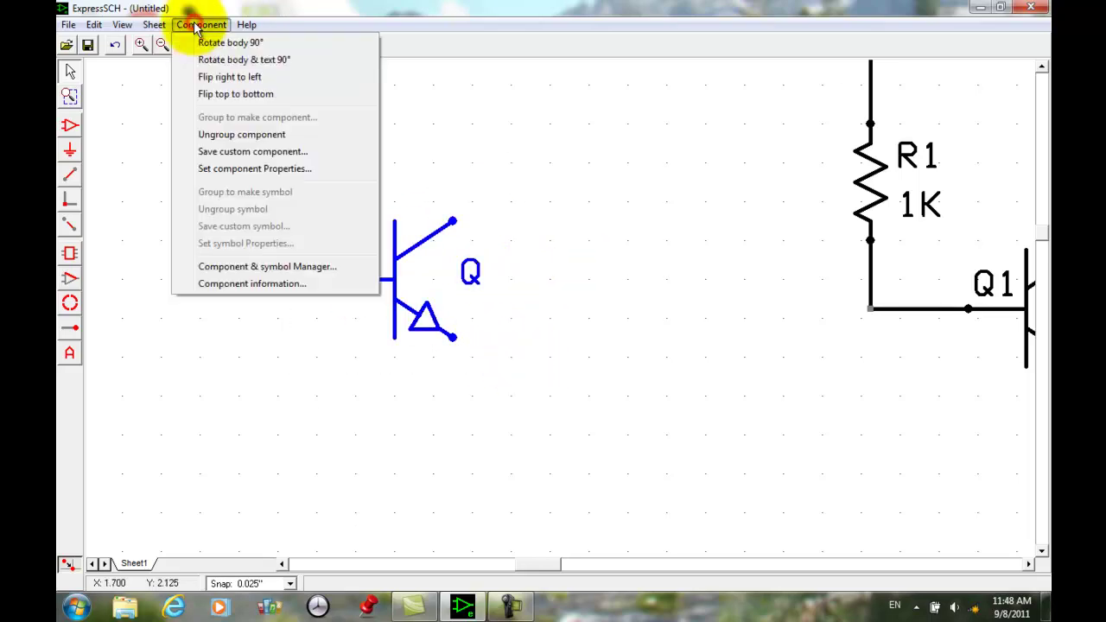
click(237, 153)
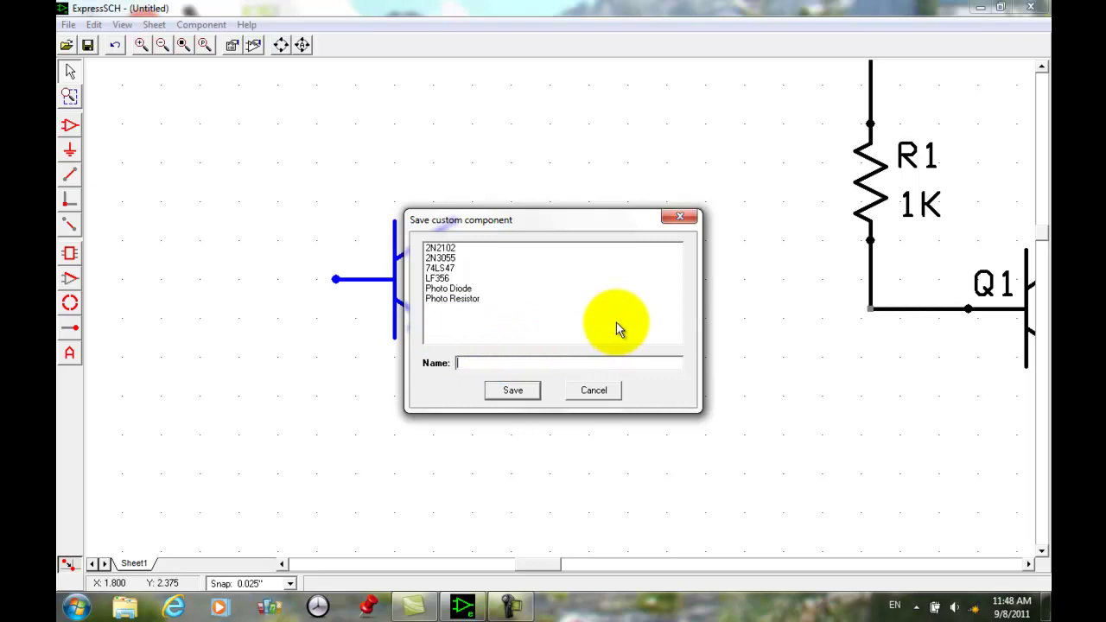
text(NPN GENERIC)
click(511, 391)
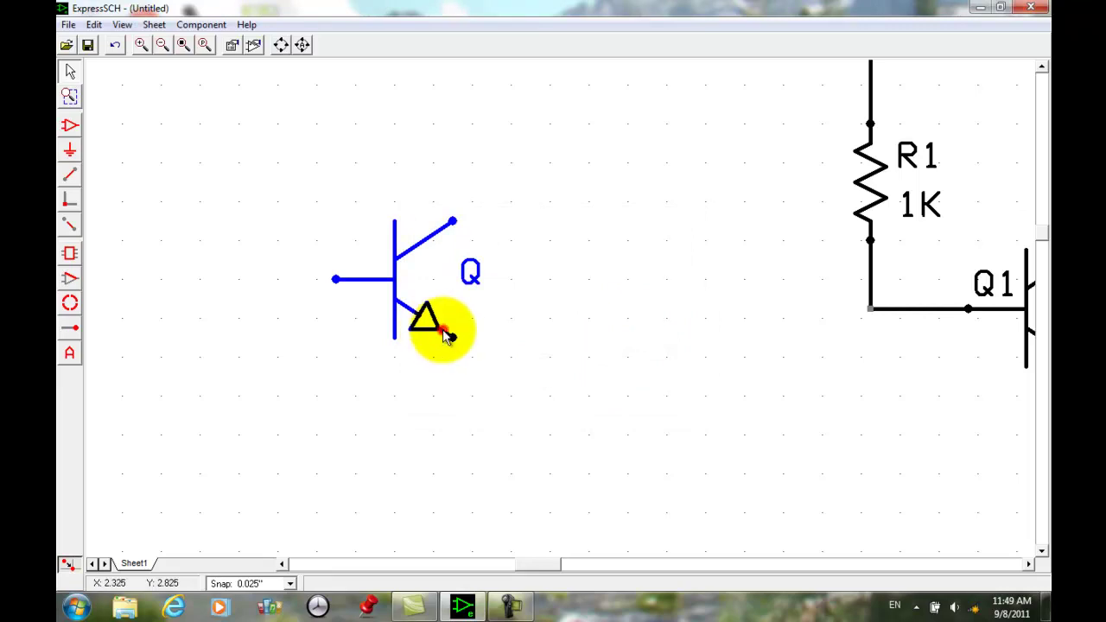
Delete the standalone transistor Q from the sheet and return to the circuit around Q1.
click(570, 291)
click(425, 319)
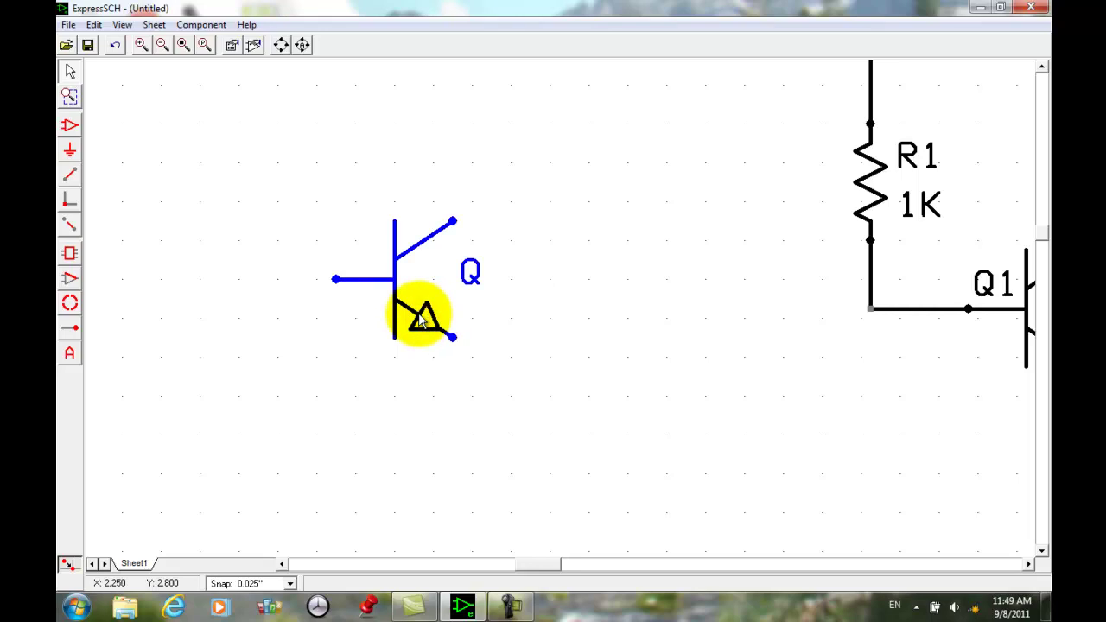
key(Delete)
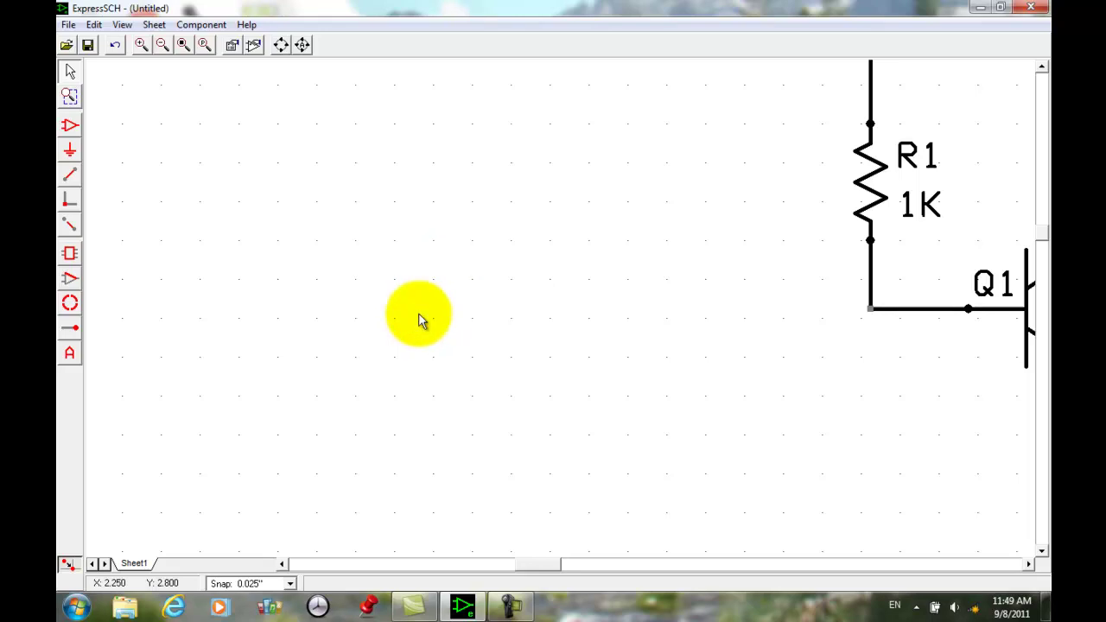
drag(501, 569, 571, 566)
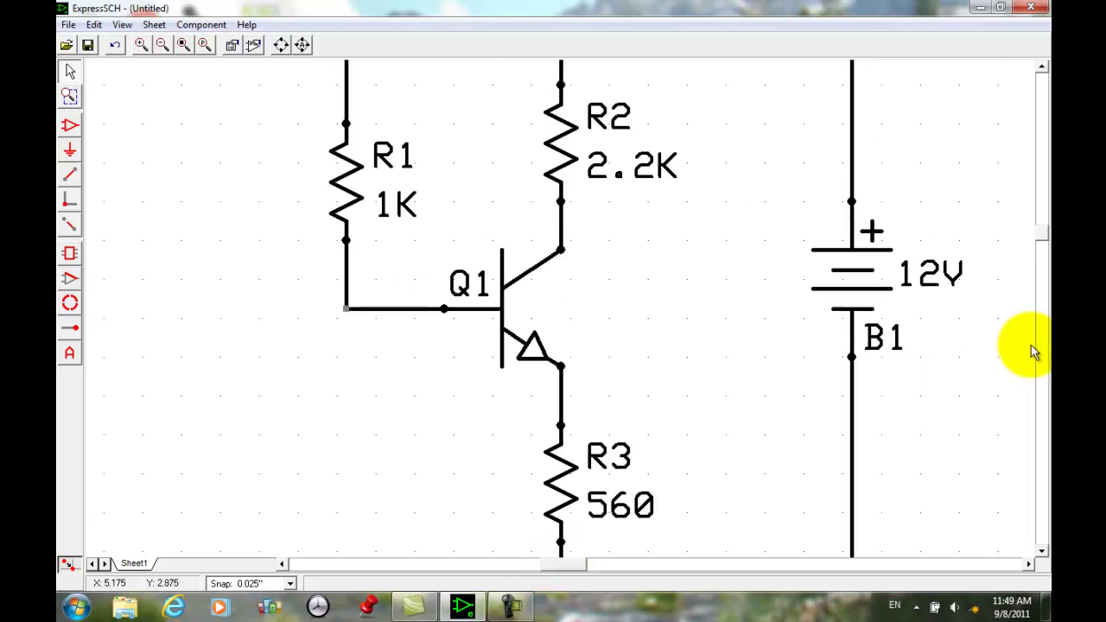
Delete the original transistor Q1 from the circuit, leaving the wires to R1, R2 and R3 in place.
scroll(394, 370, up, 1)
scroll(394, 370, down, 4)
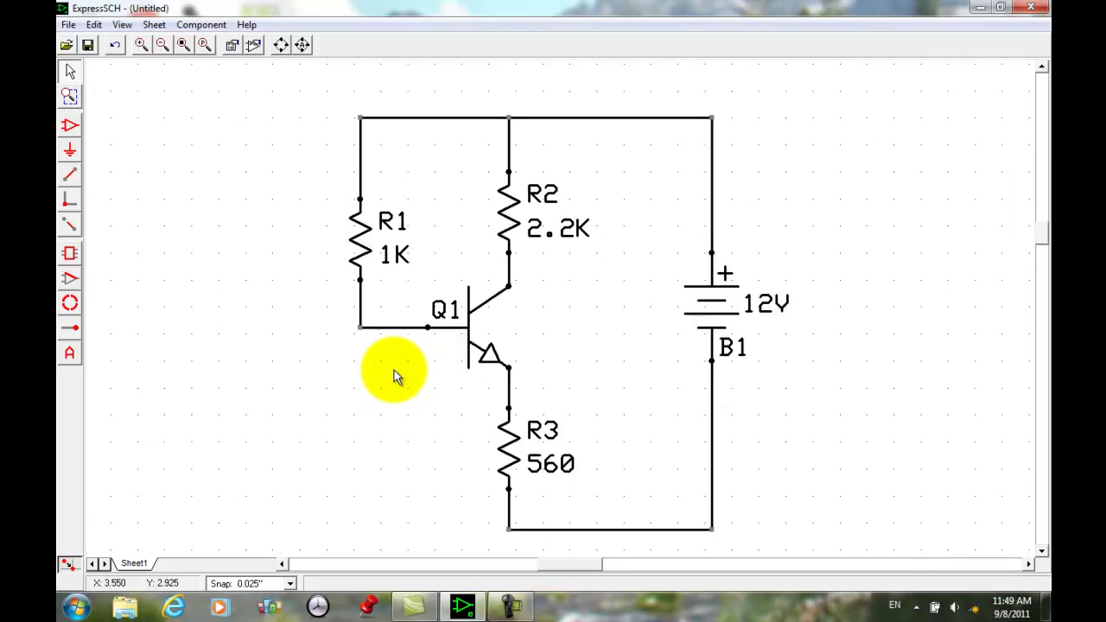
click(455, 338)
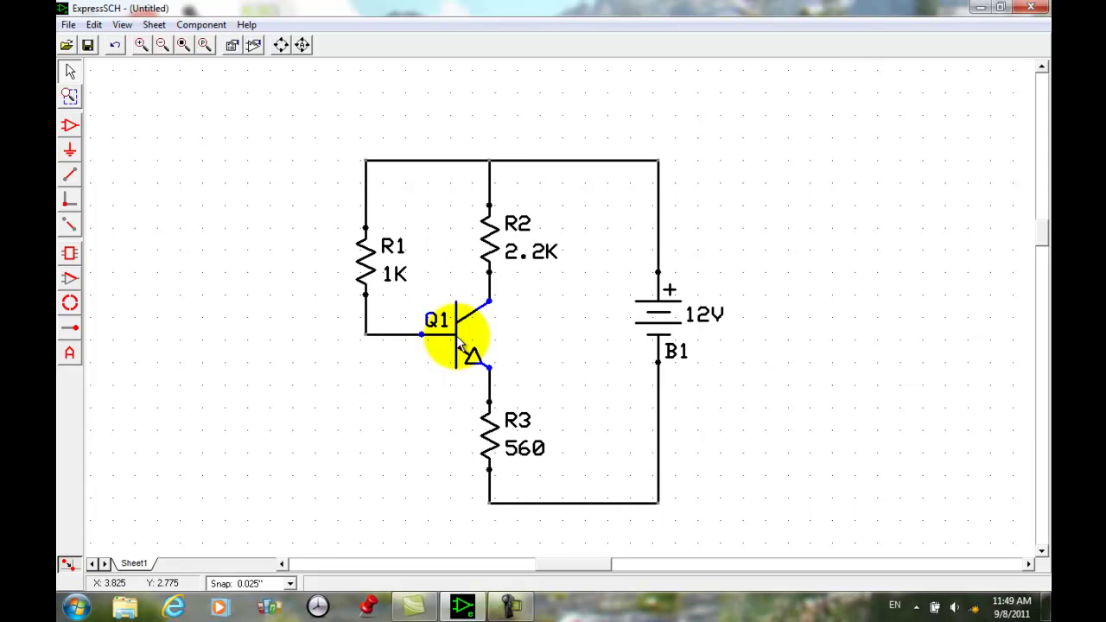
key(Delete)
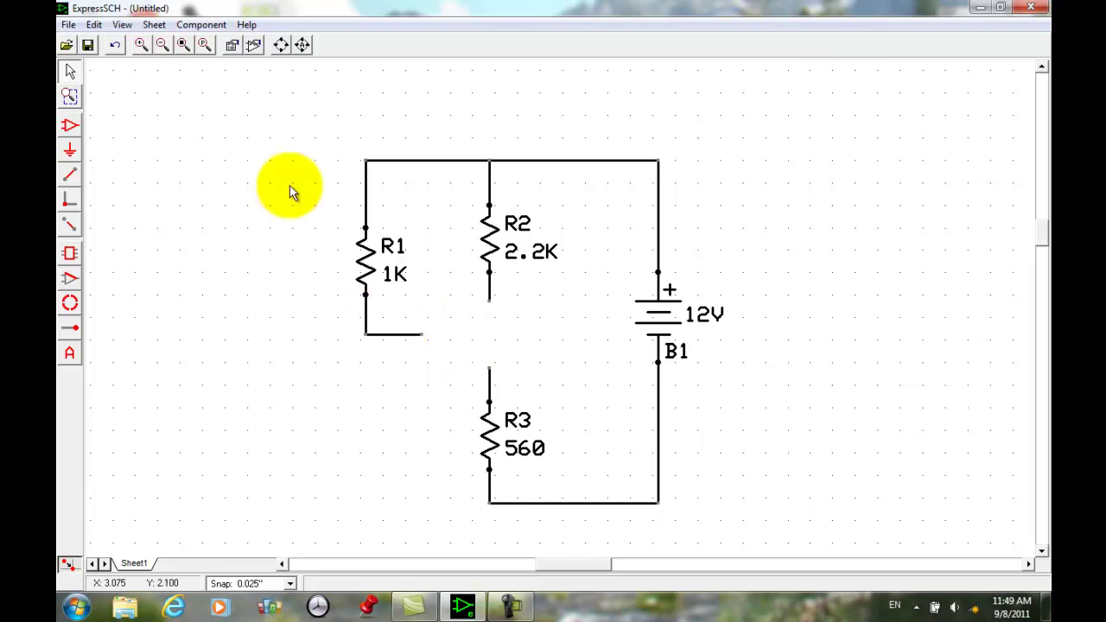
Insert the custom component NPN GENERIC and place it in the gap so its pins meet the wires from R1, R2 and R3.
click(252, 45)
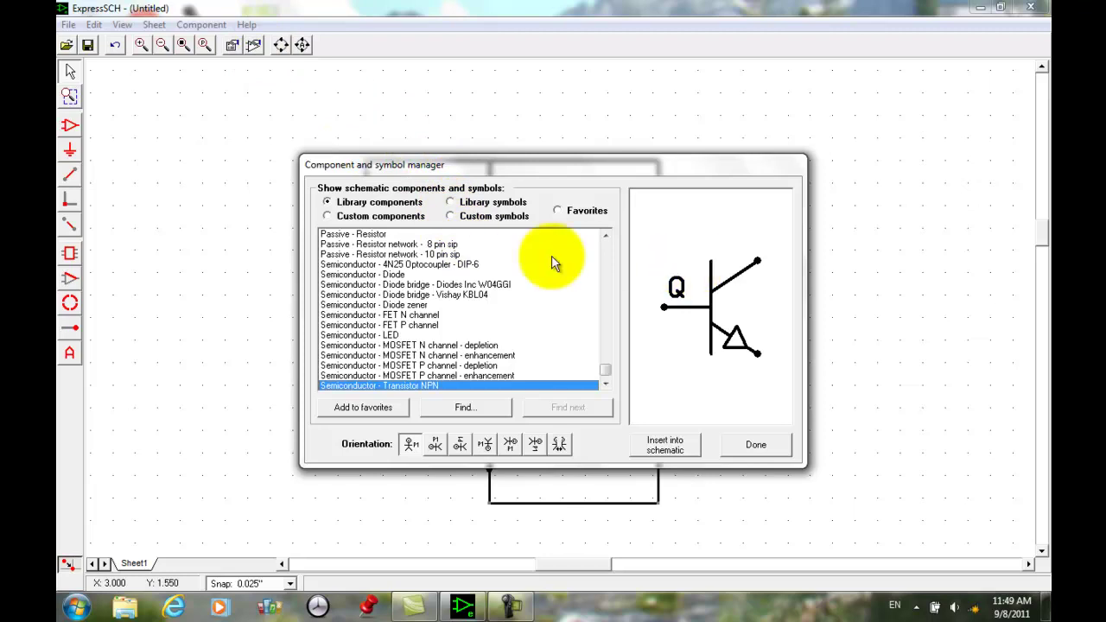
click(401, 218)
click(367, 274)
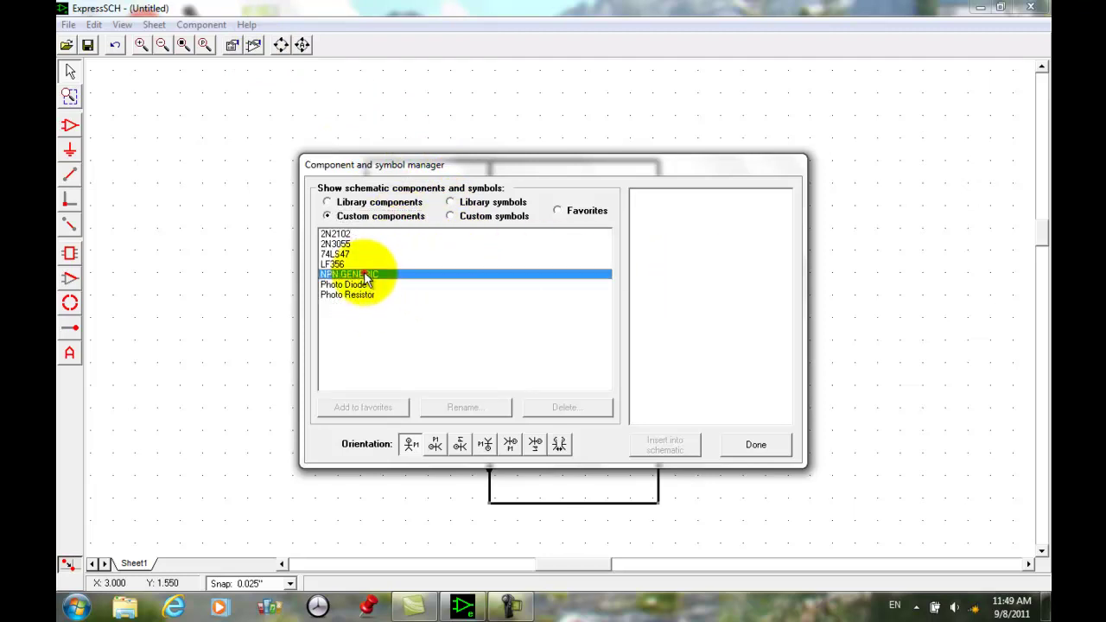
click(666, 445)
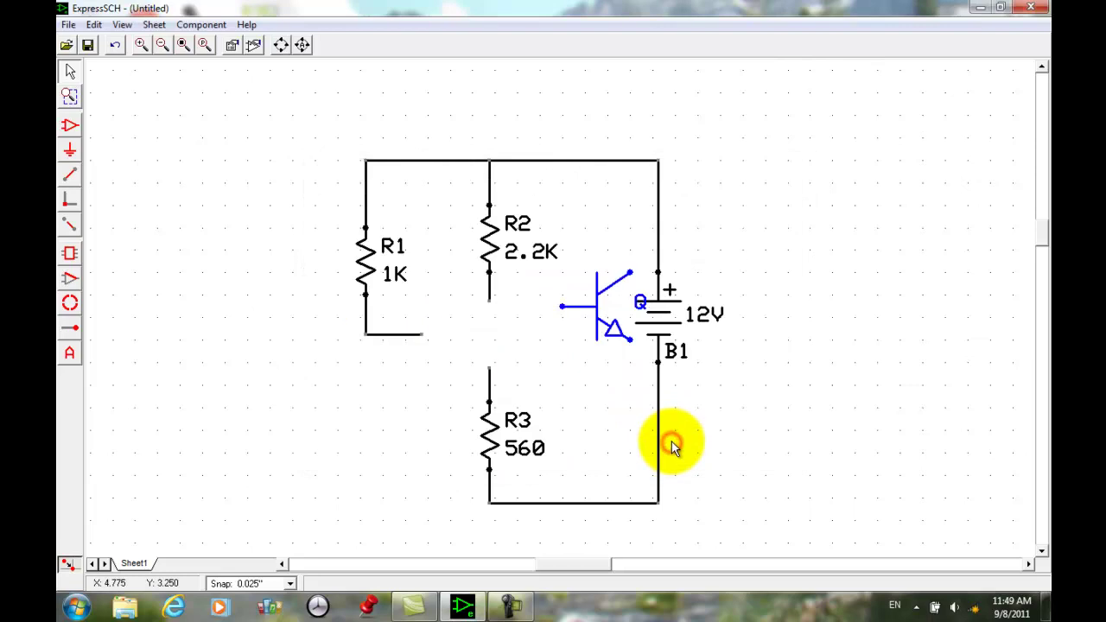
click(602, 313)
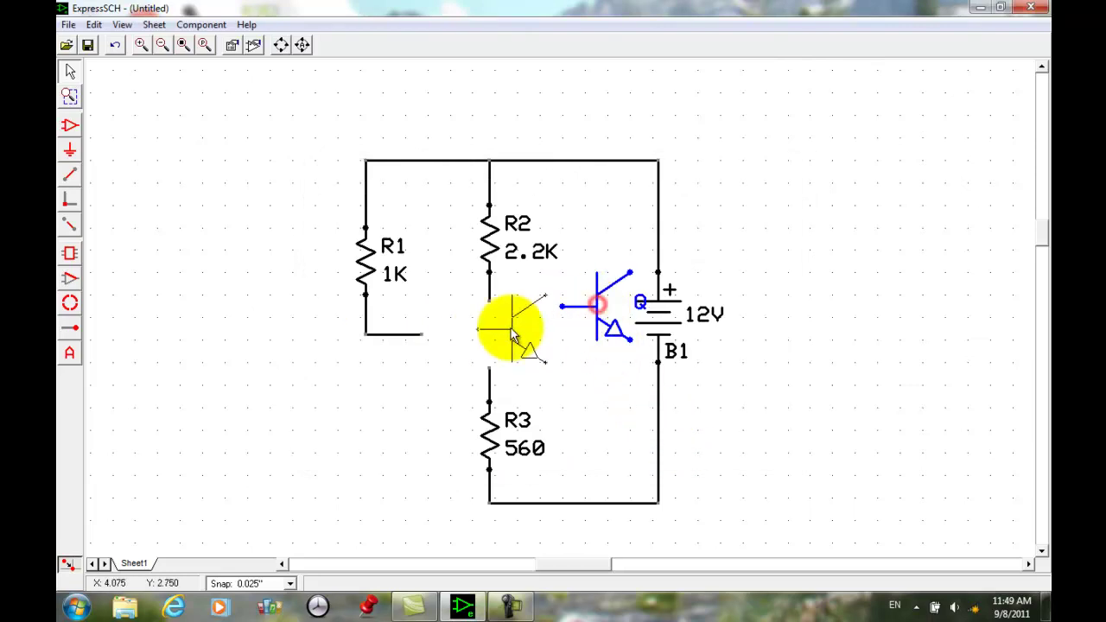
click(458, 342)
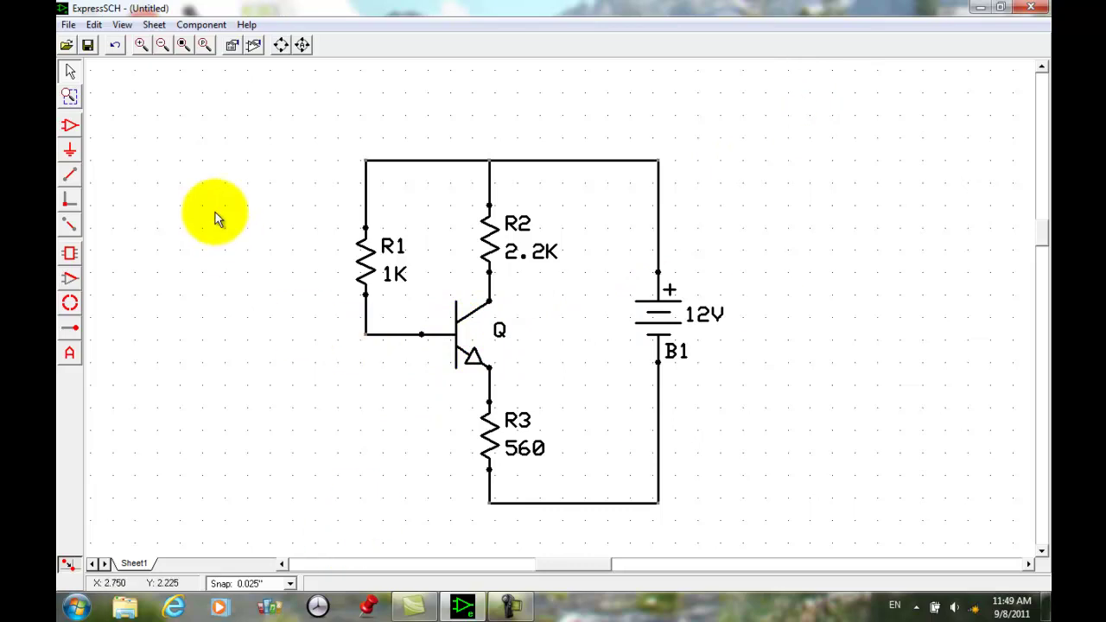
Check the schematic for netlist errors and accept saving the changed file.
click(68, 25)
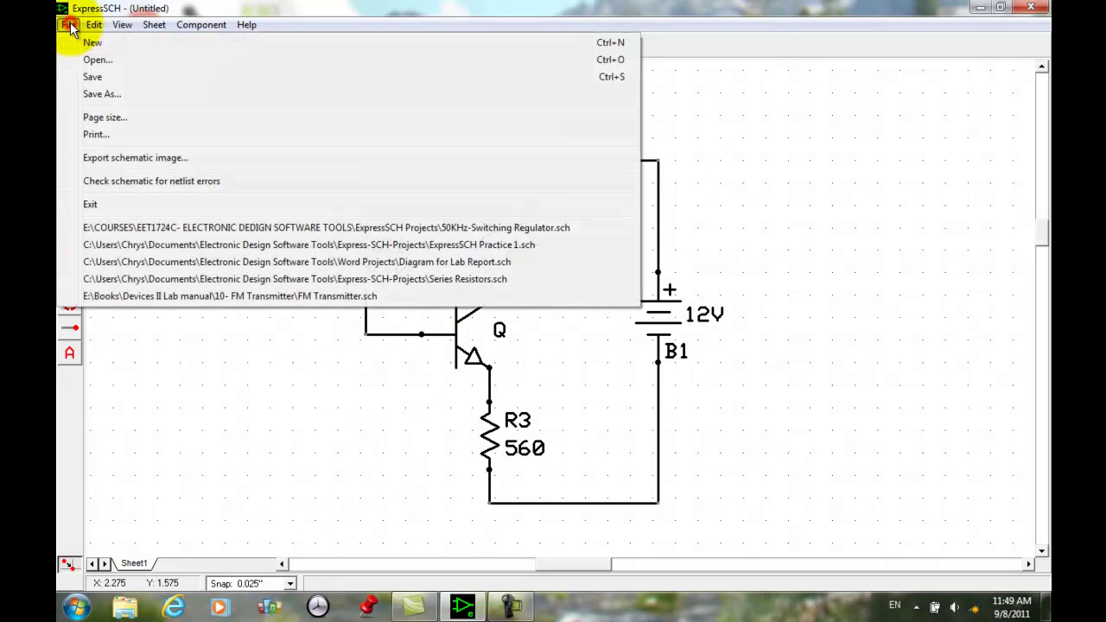
click(120, 183)
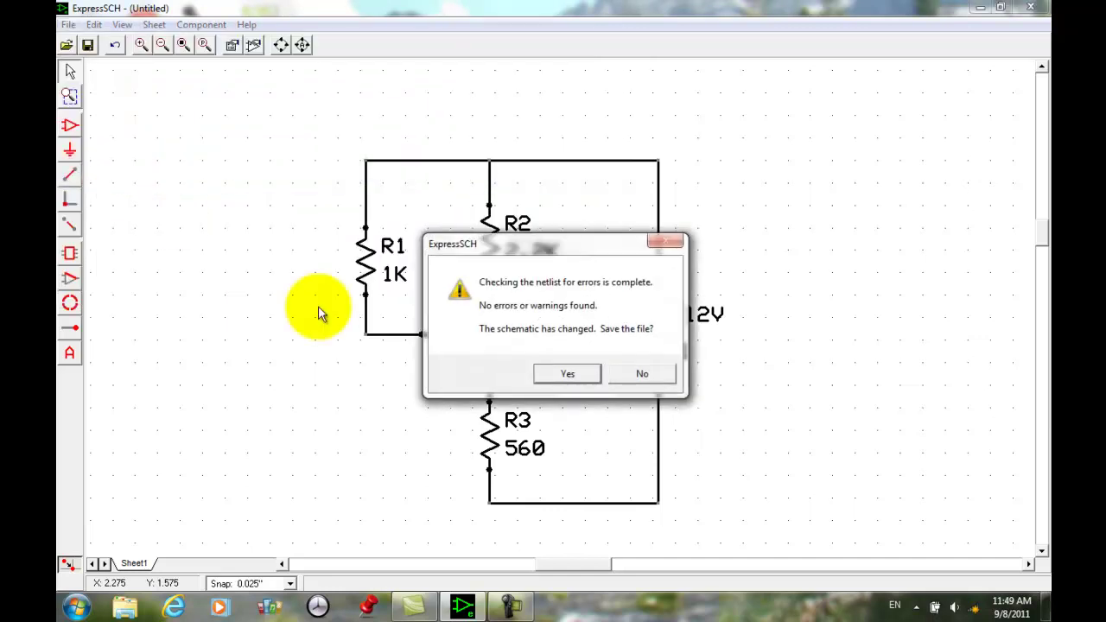
click(571, 374)
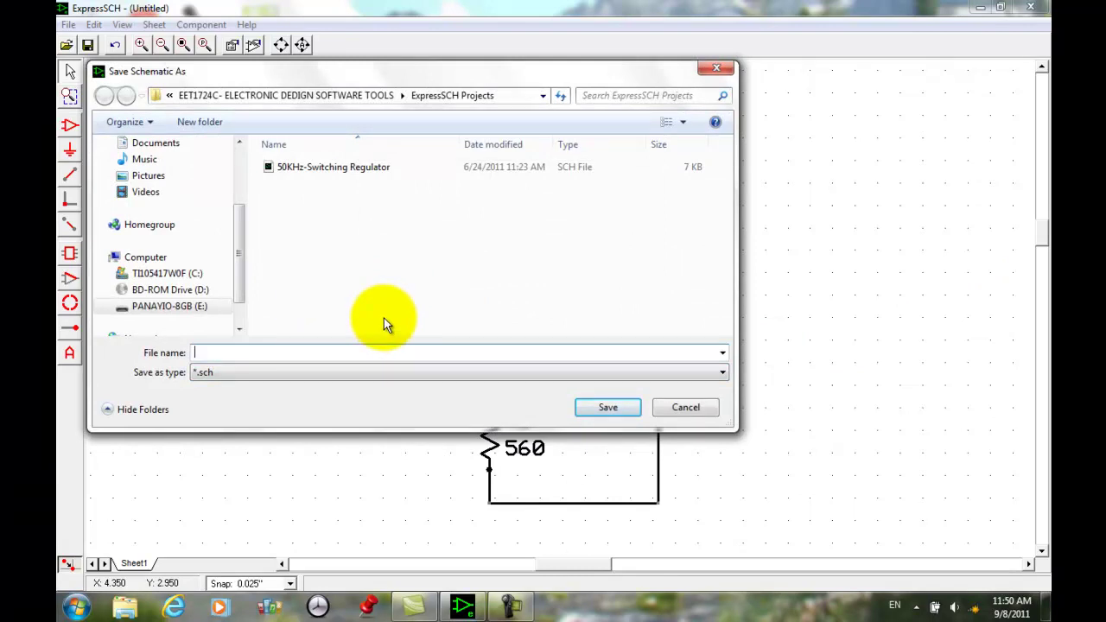
Save the schematic under the file name TRANSISTOR-TEST in the ExpressSCH Projects folder.
text(TRANSISTOR-TEST)
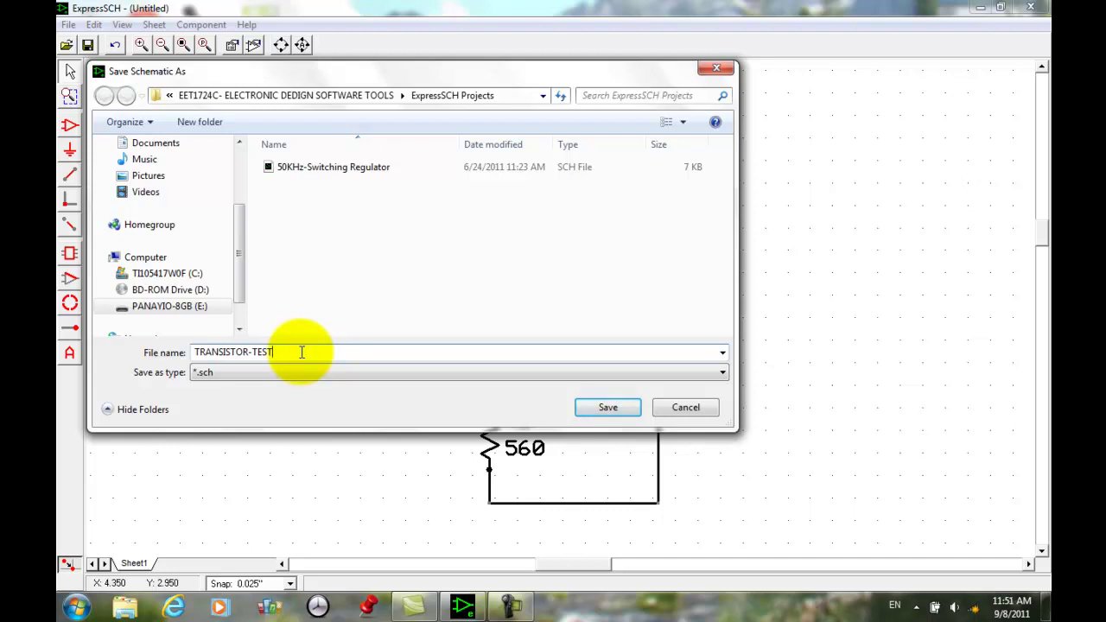
text(.)
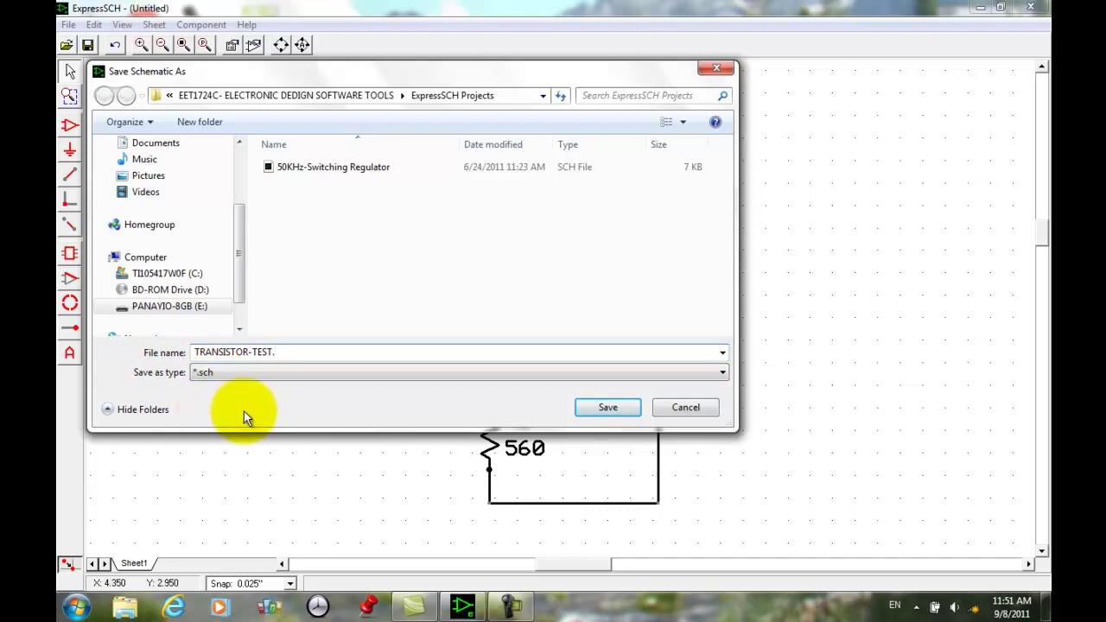
text(SCH)
key(BackSpace)
key(BackSpace)
key(BackSpace)
key(BackSpace)
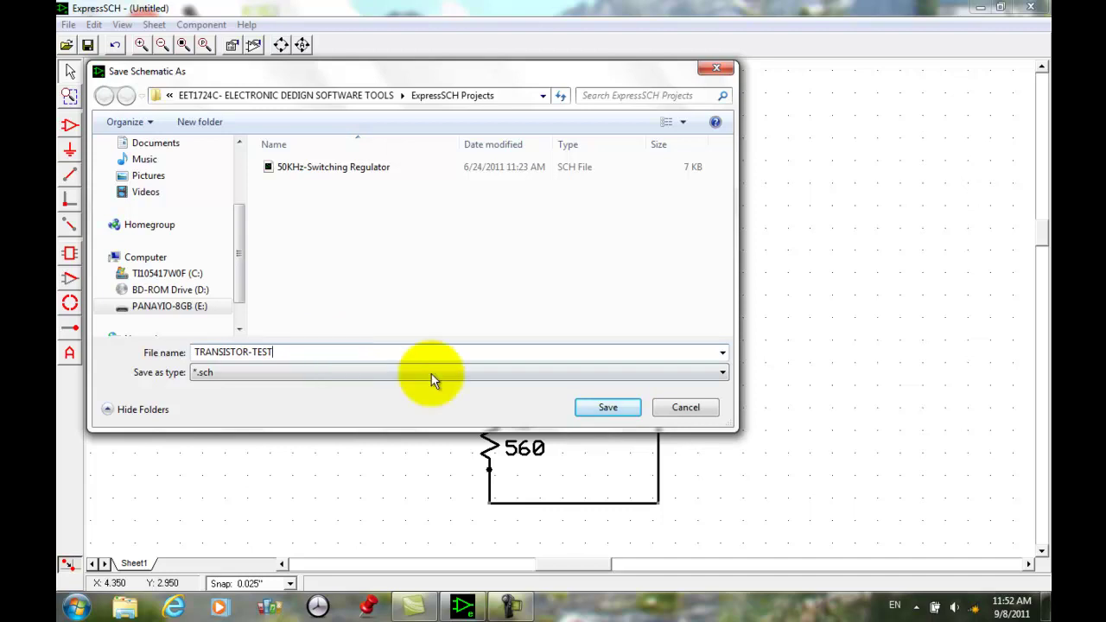
click(590, 407)
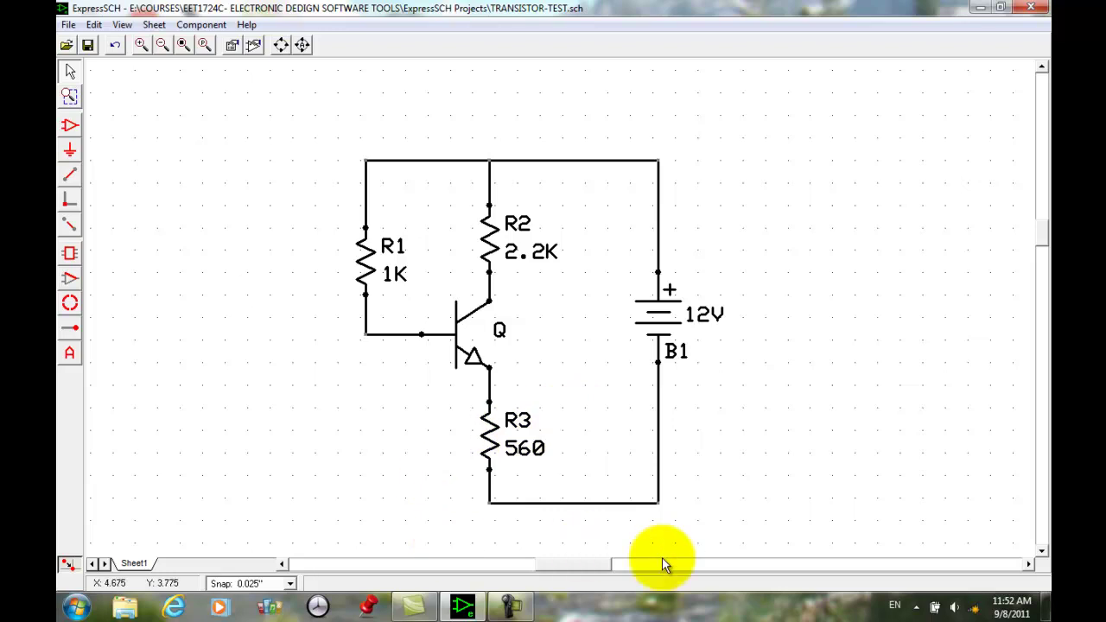
In the empty area beside R1, draw a vertical and a horizontal wire crossing at X 0.900, Y 2.200 without a junction, and inspect the crossing.
drag(593, 565, 554, 561)
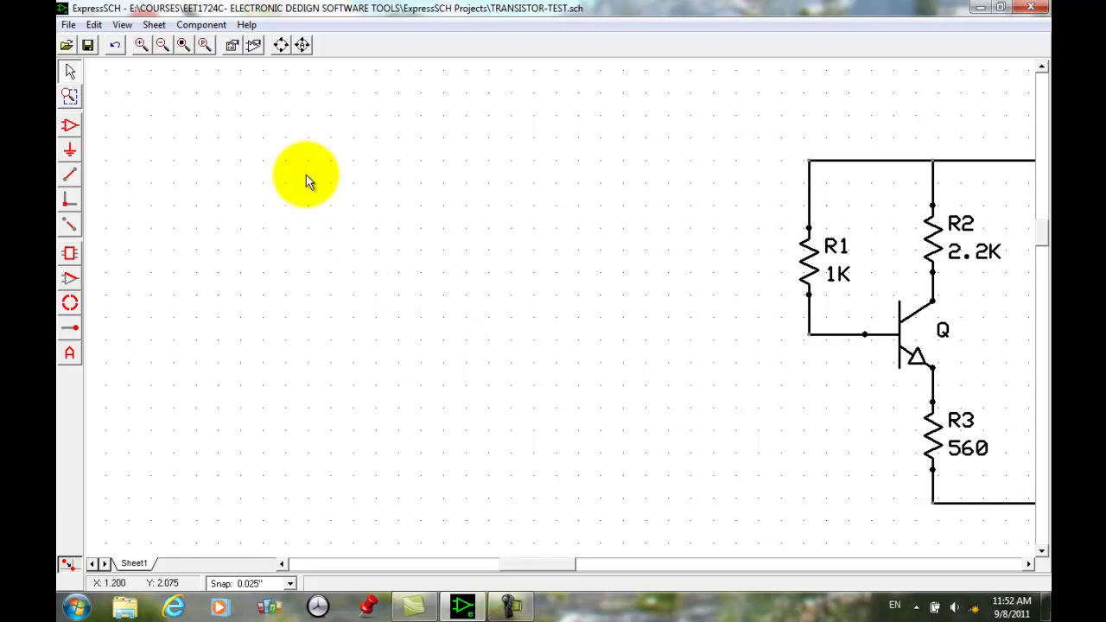
click(69, 175)
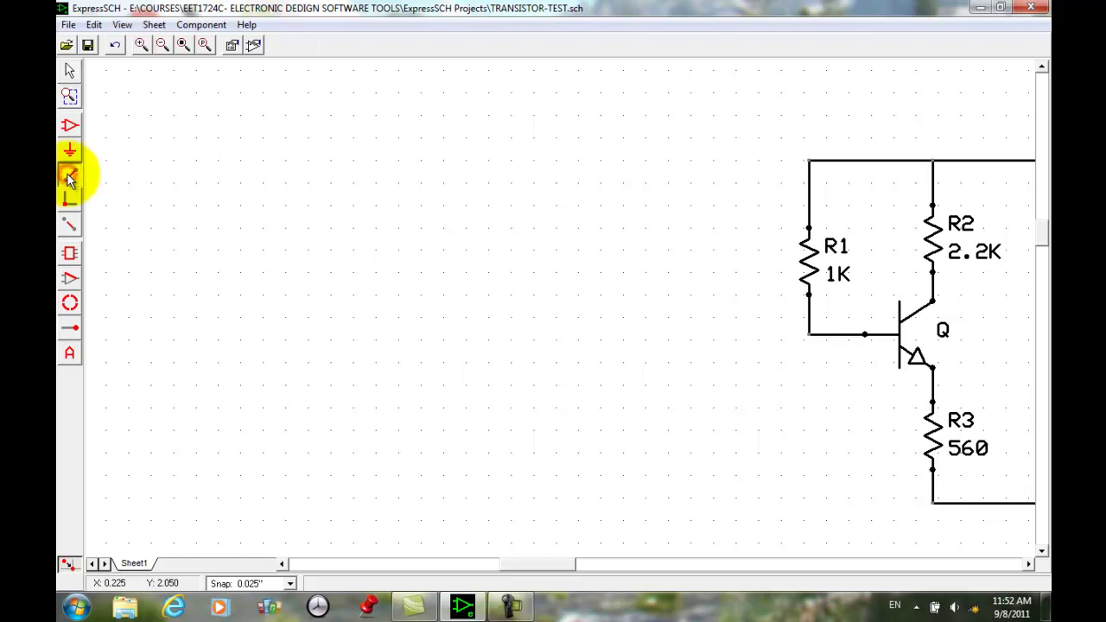
click(240, 136)
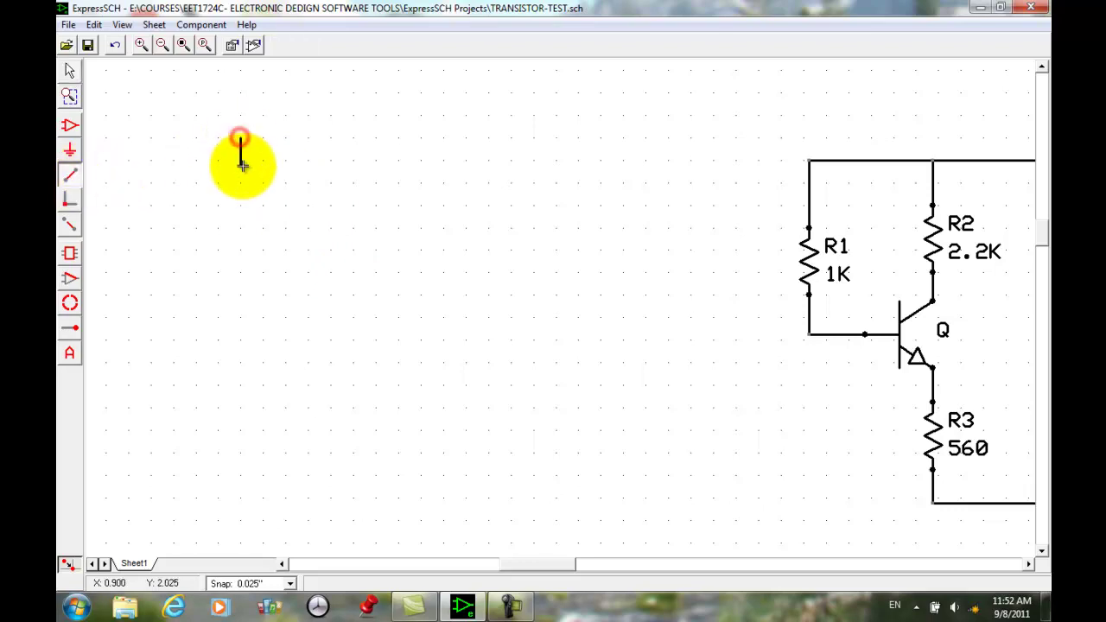
click(241, 290)
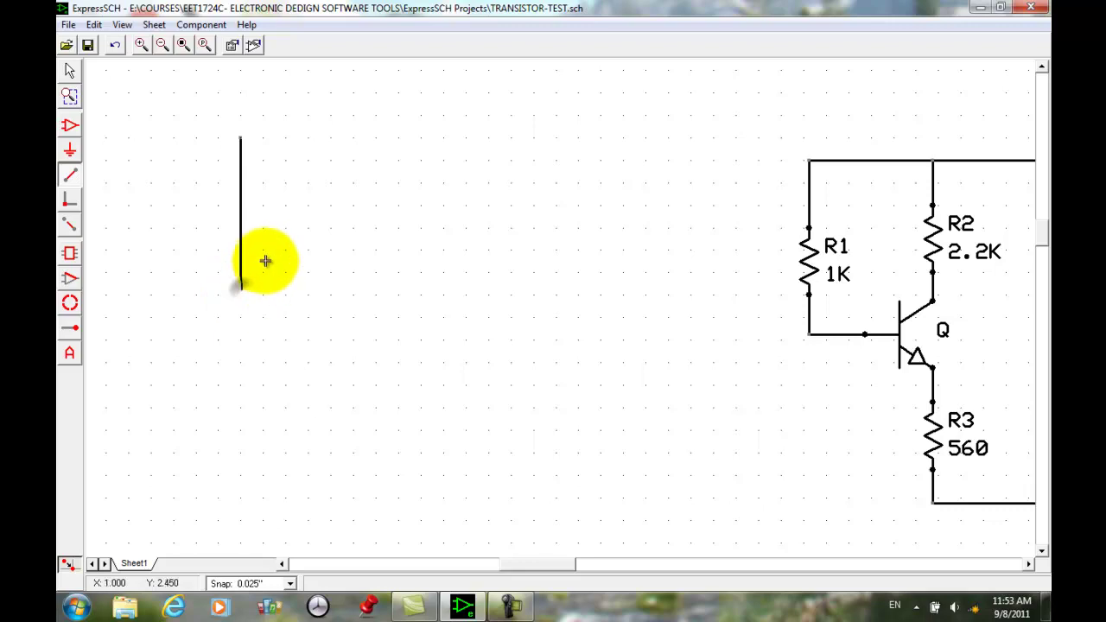
click(152, 206)
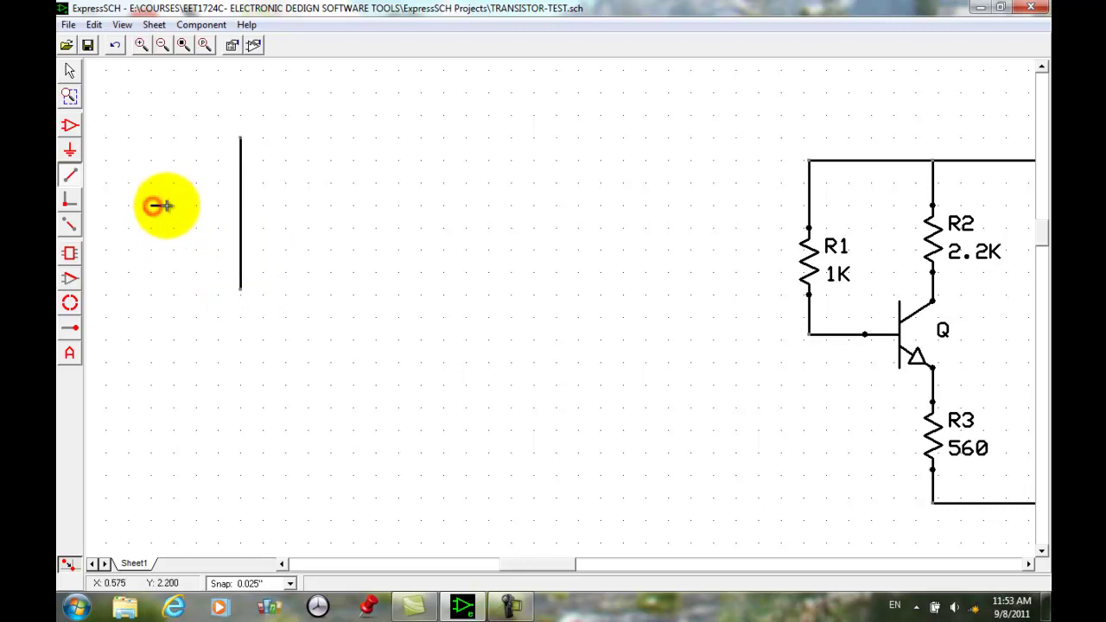
click(307, 206)
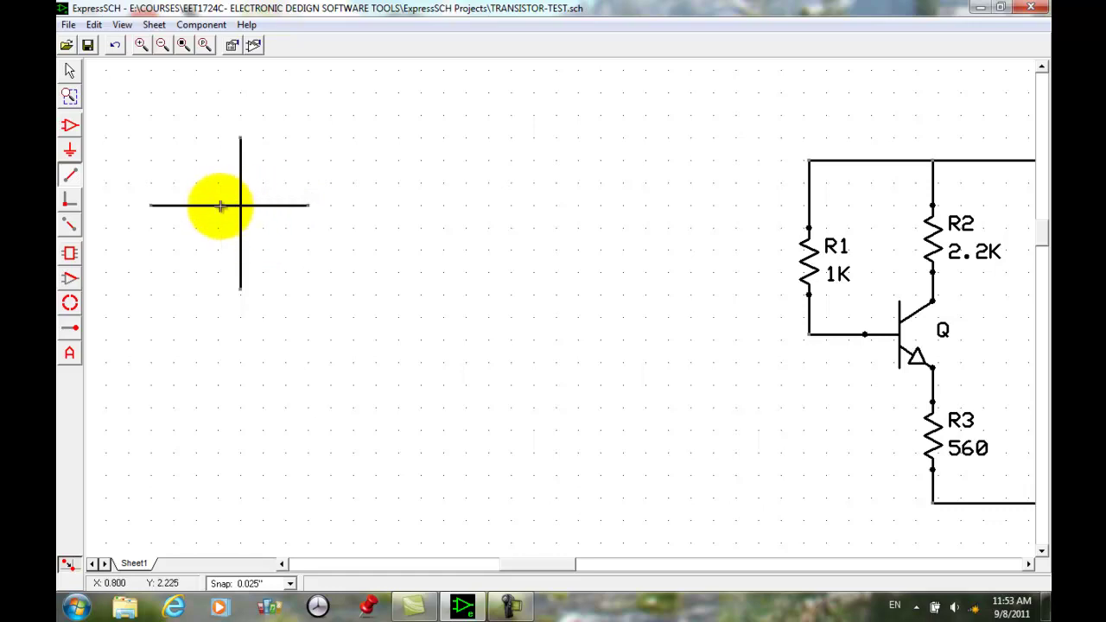
scroll(235, 210, up, 4)
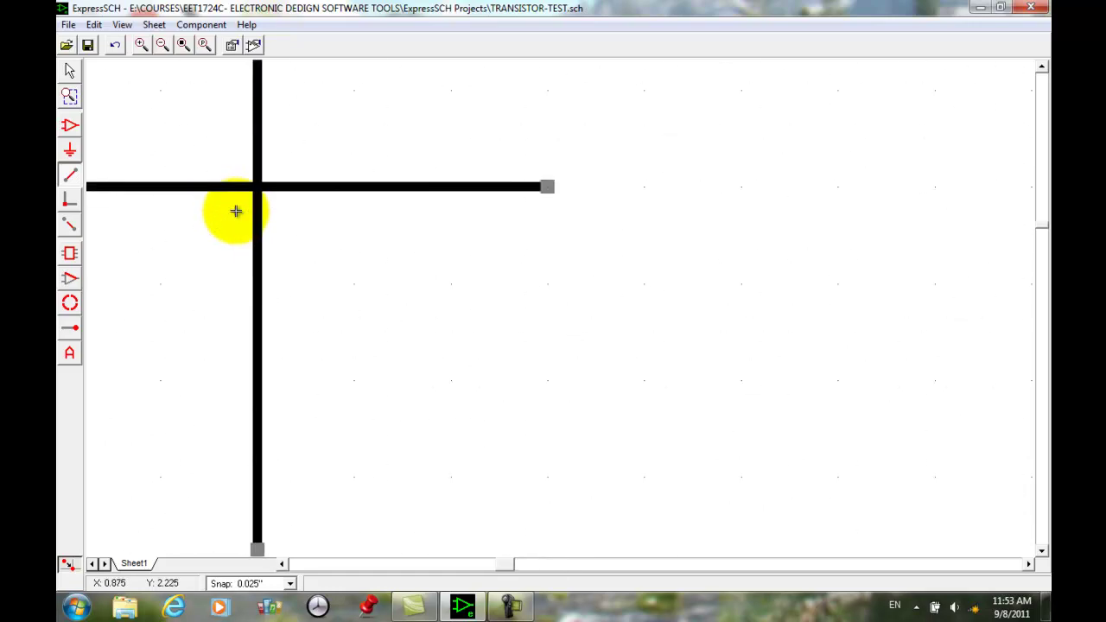
scroll(235, 210, up, 1)
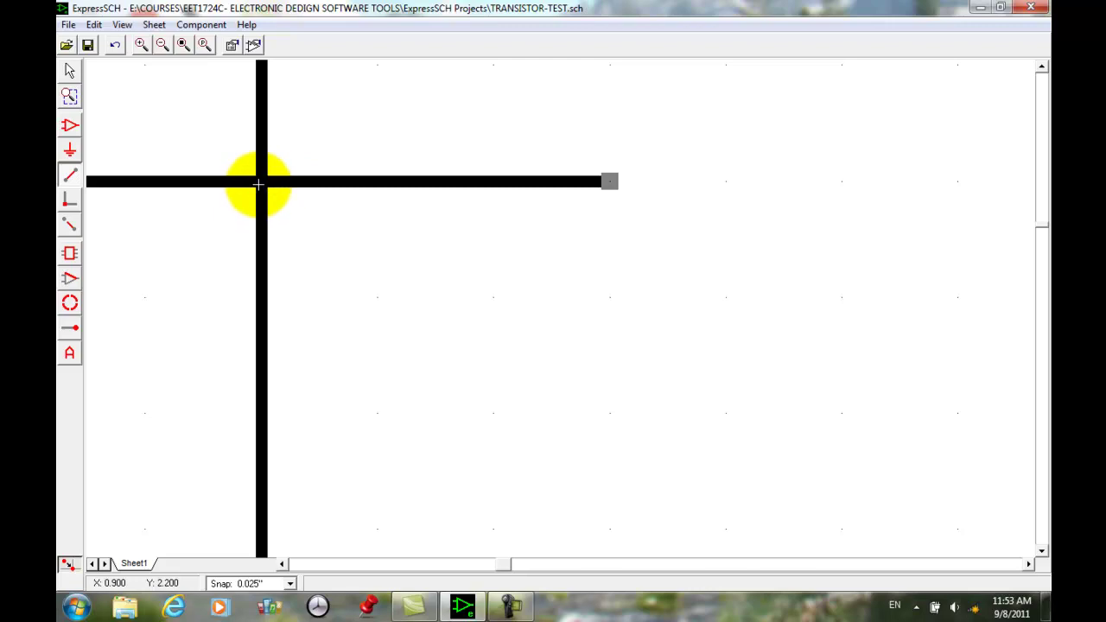
scroll(258, 184, down, 1)
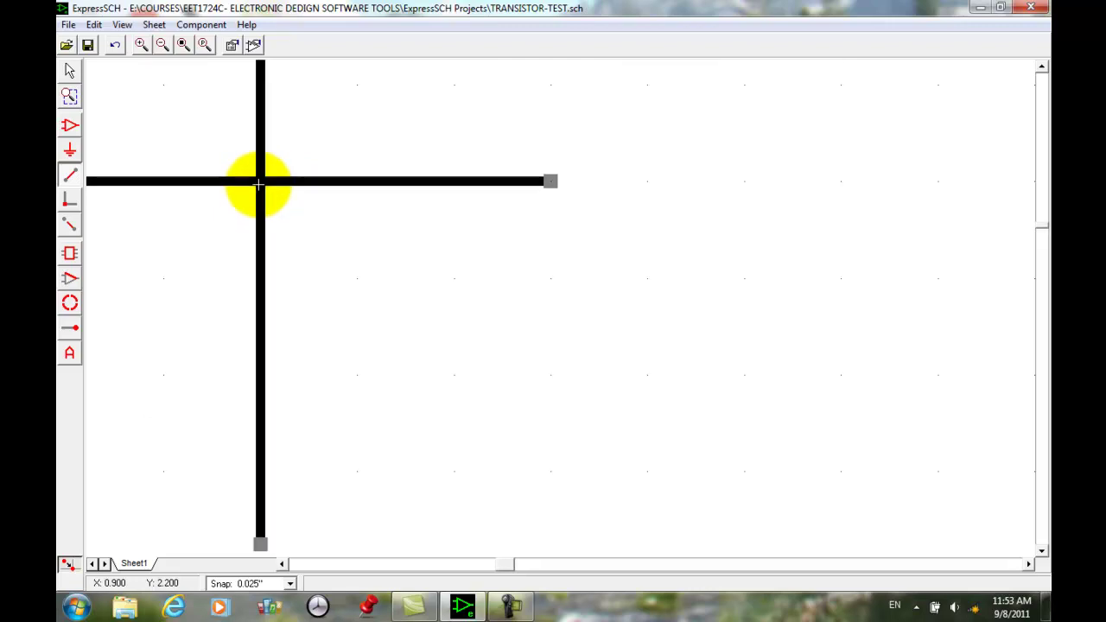
scroll(258, 184, down, 3)
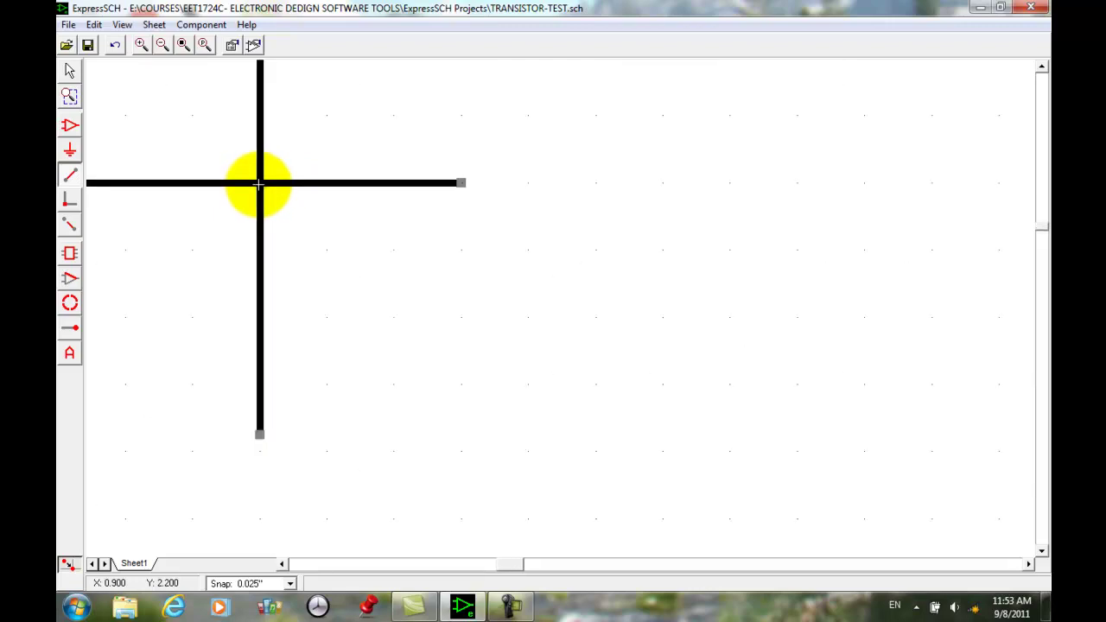
scroll(257, 185, down, 4)
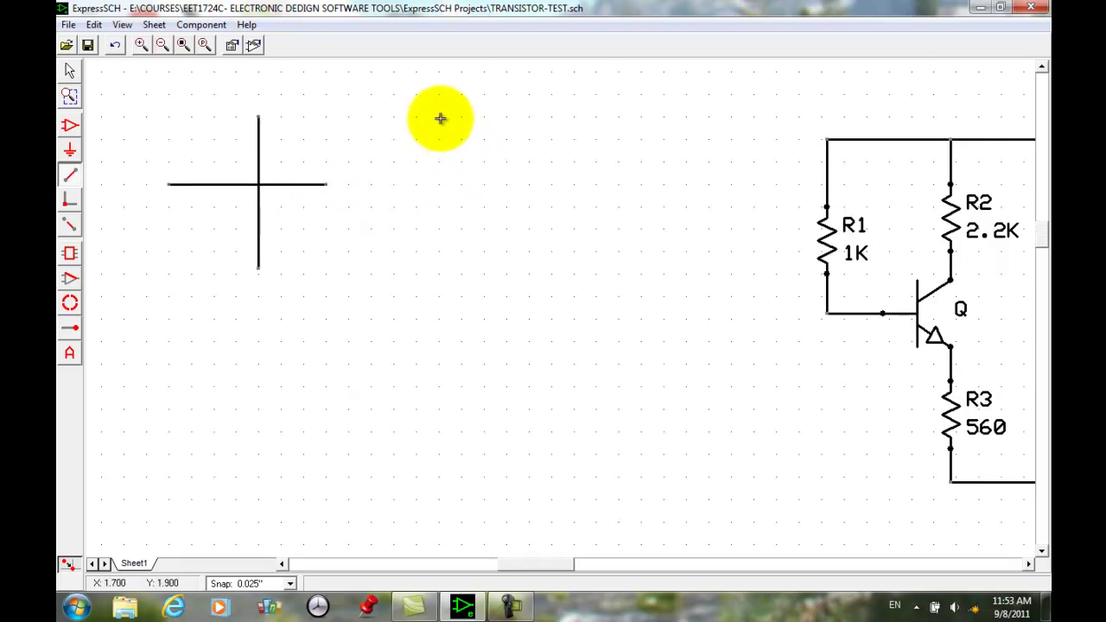
Draw a second cross: a vertical wire at X 1.700 from Y 1.900 to 2.600, and two horizontal wires joining it at Y 2.200.
click(440, 118)
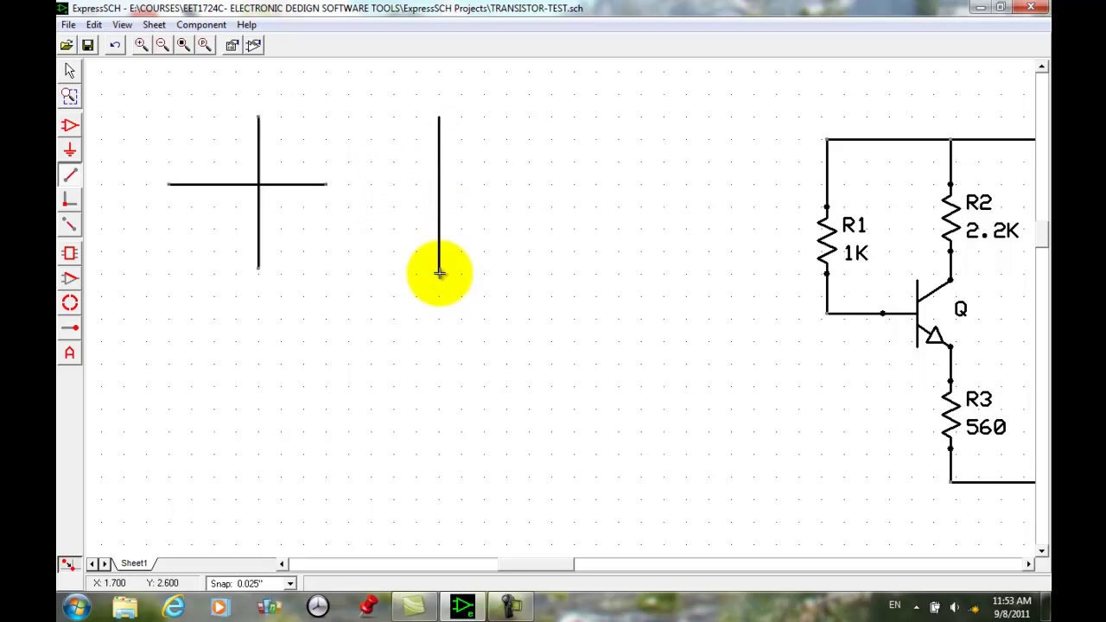
click(440, 273)
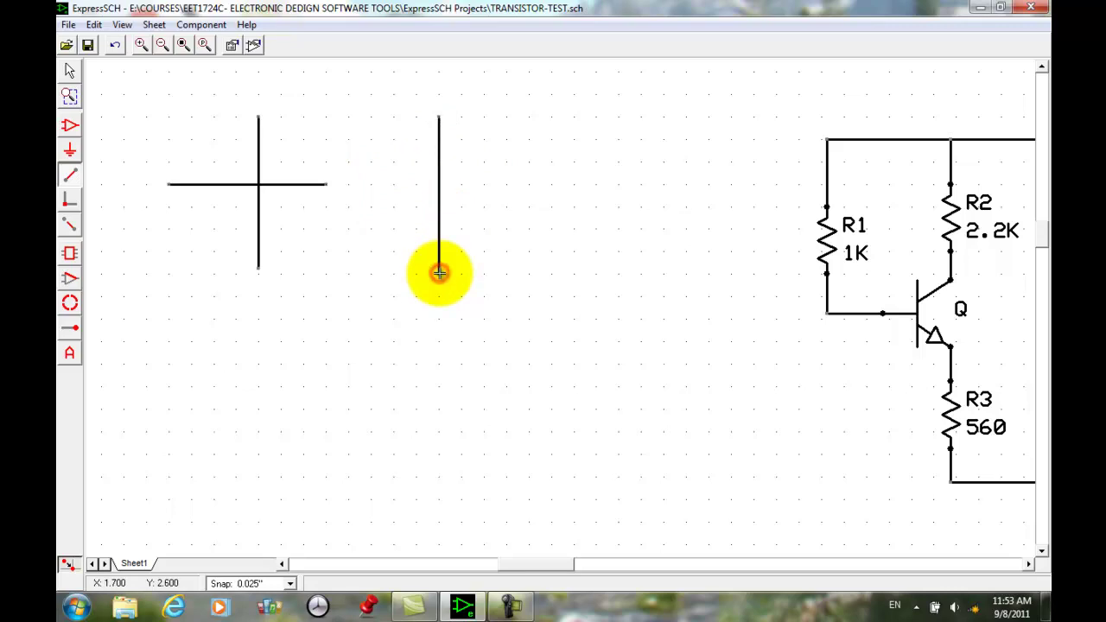
click(373, 184)
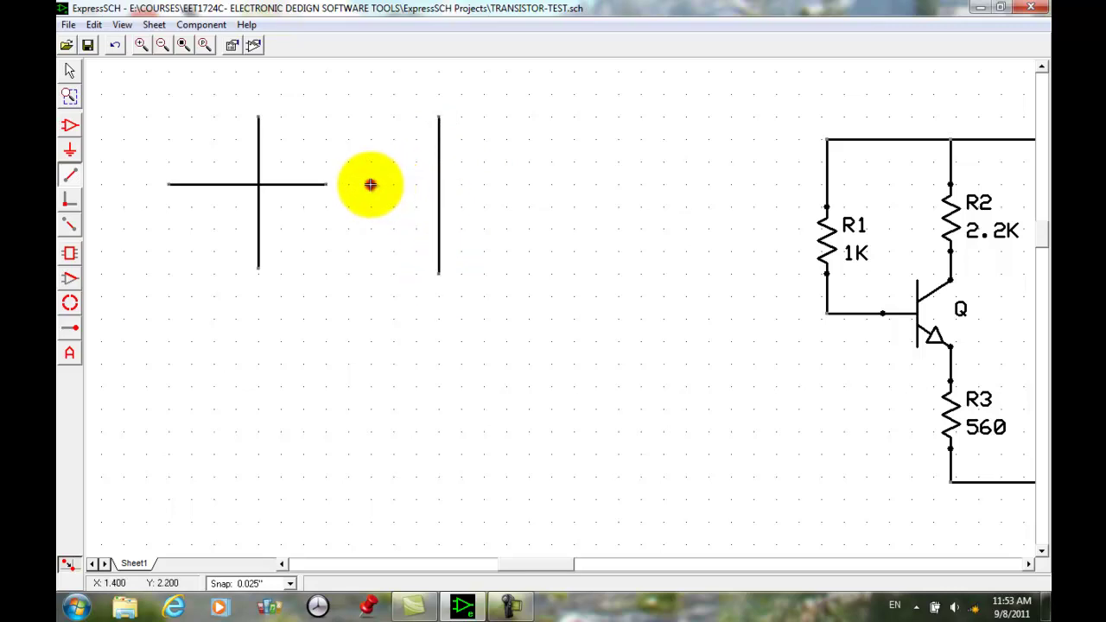
click(439, 184)
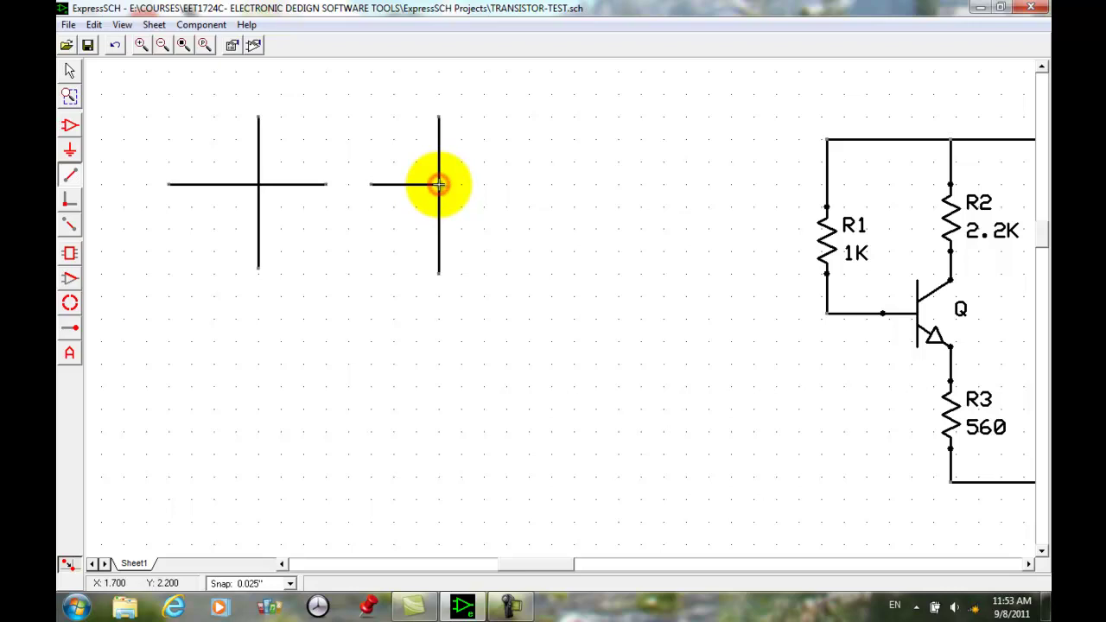
double_click(507, 185)
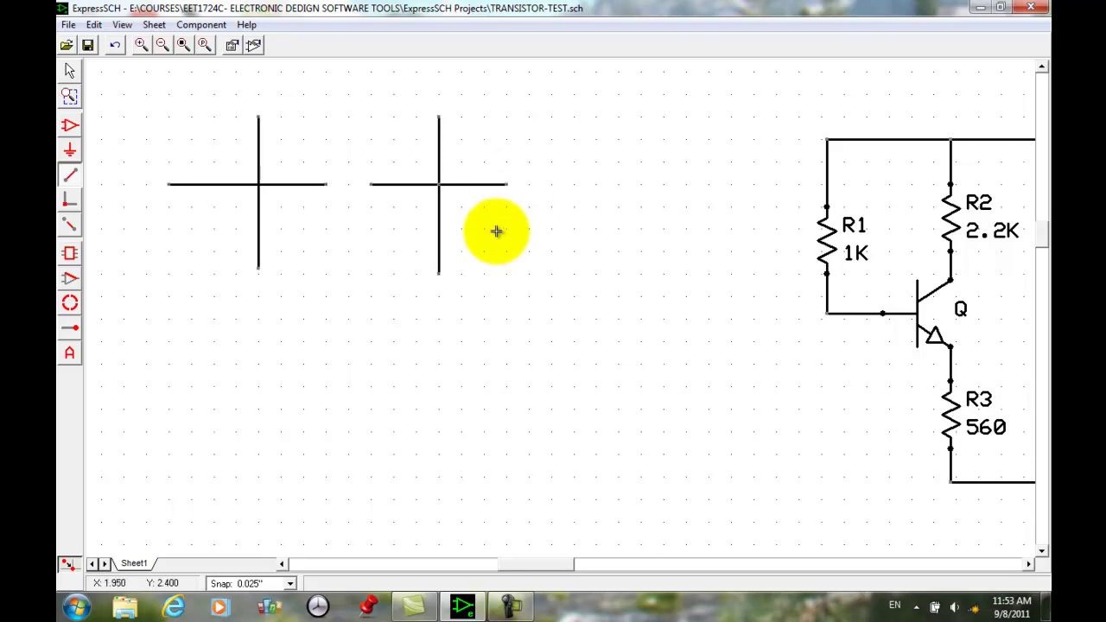
click(70, 72)
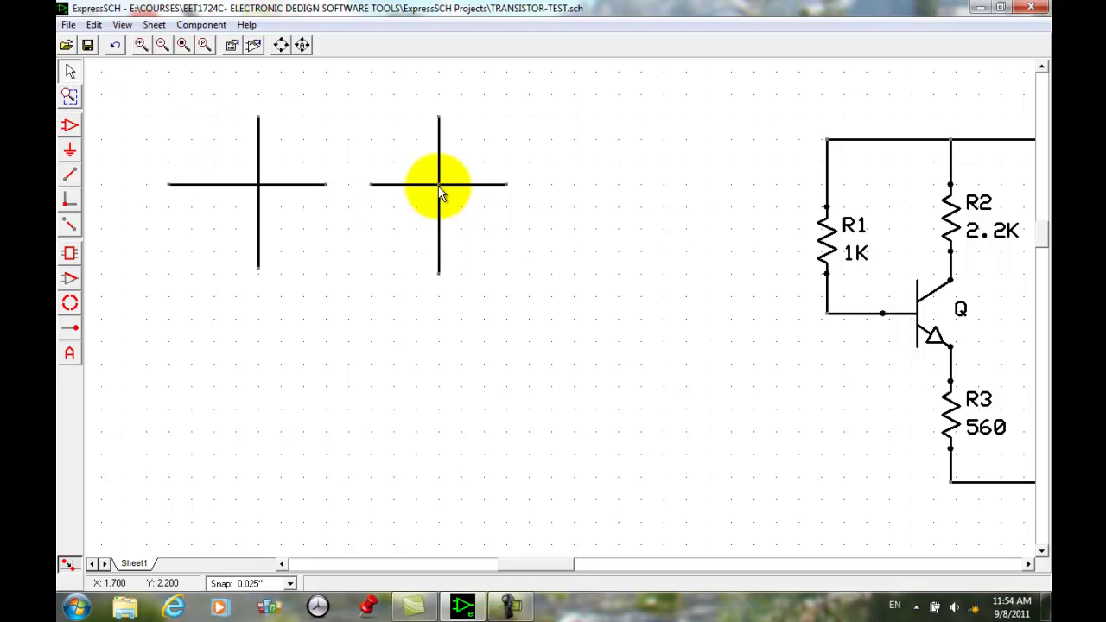
Compare the unconnected wire crossing with the one joined at its centre, close up and alongside the whole circuit.
scroll(424, 209, up, 1)
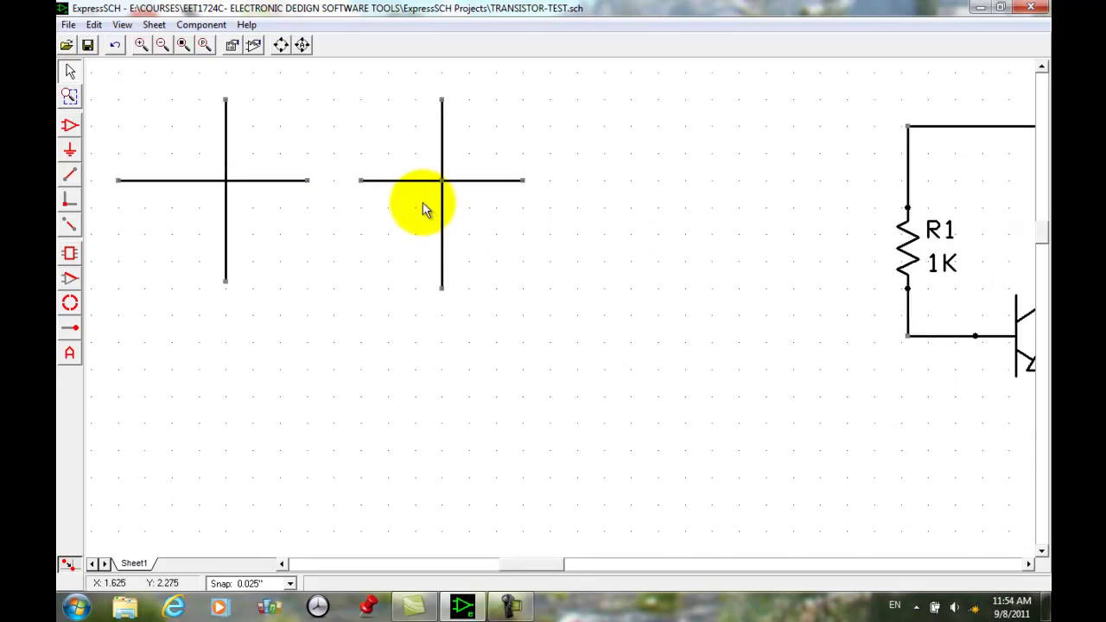
scroll(424, 209, up, 1)
scroll(424, 207, up, 1)
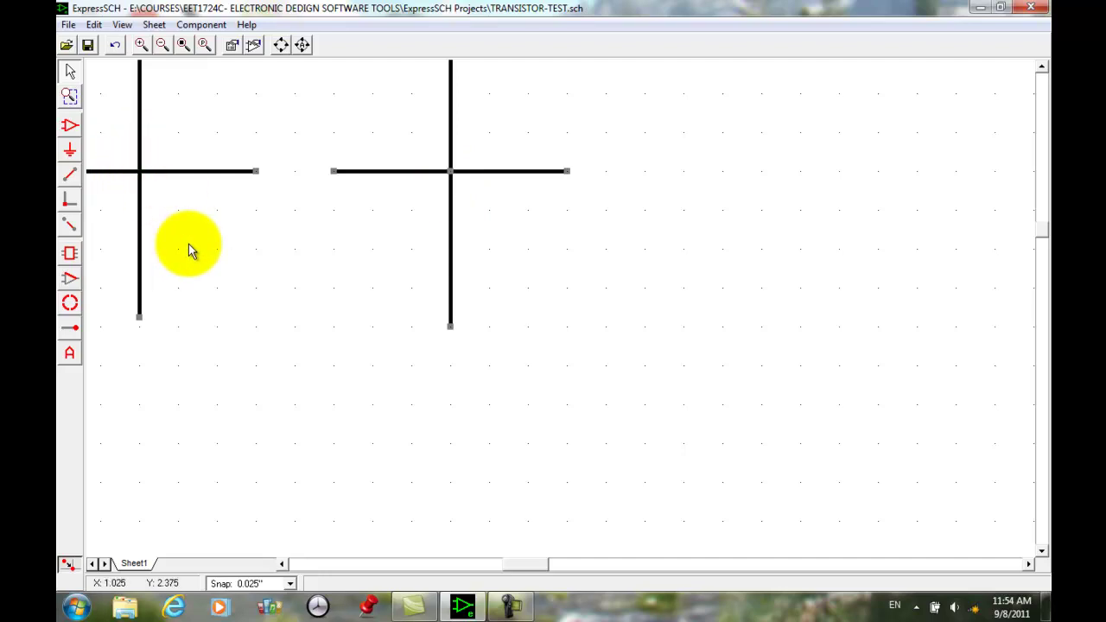
scroll(192, 251, down, 4)
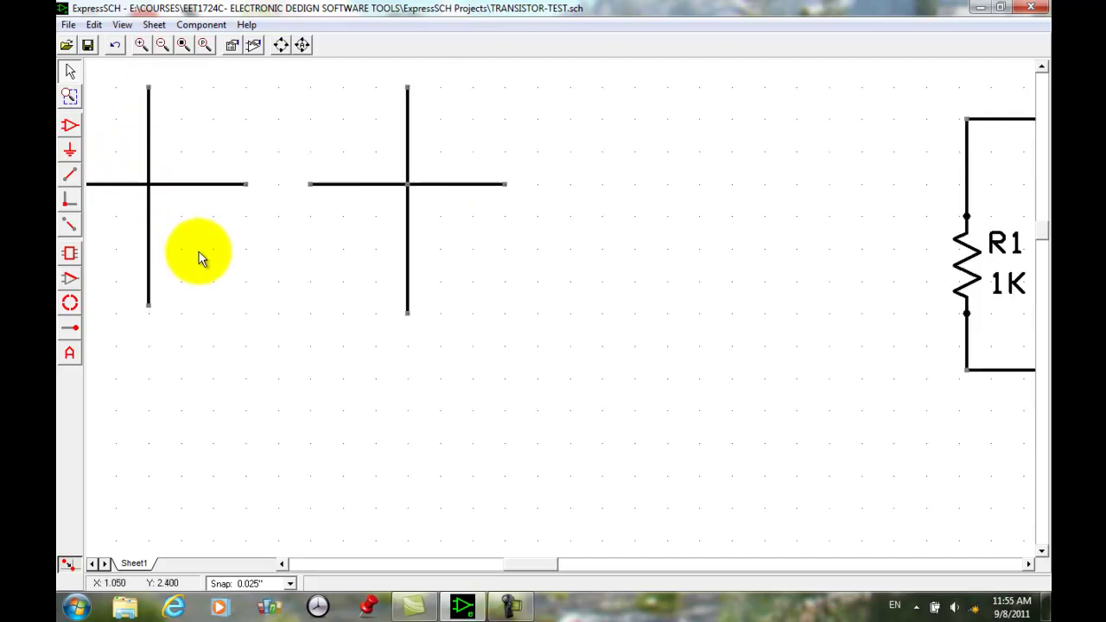
scroll(205, 257, down, 1)
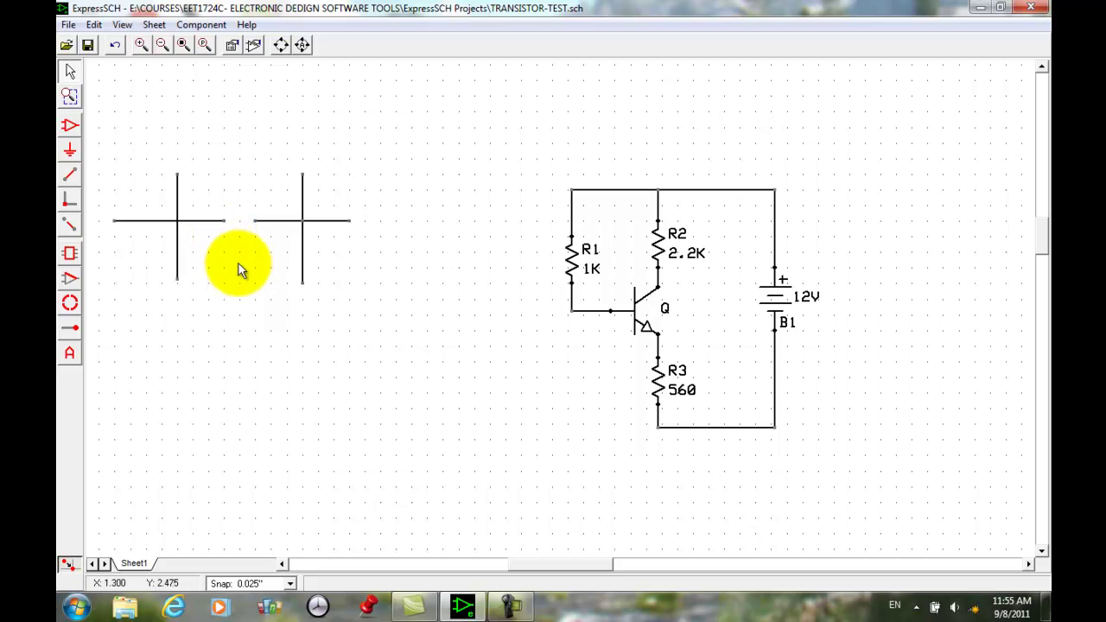
scroll(240, 266, down, 1)
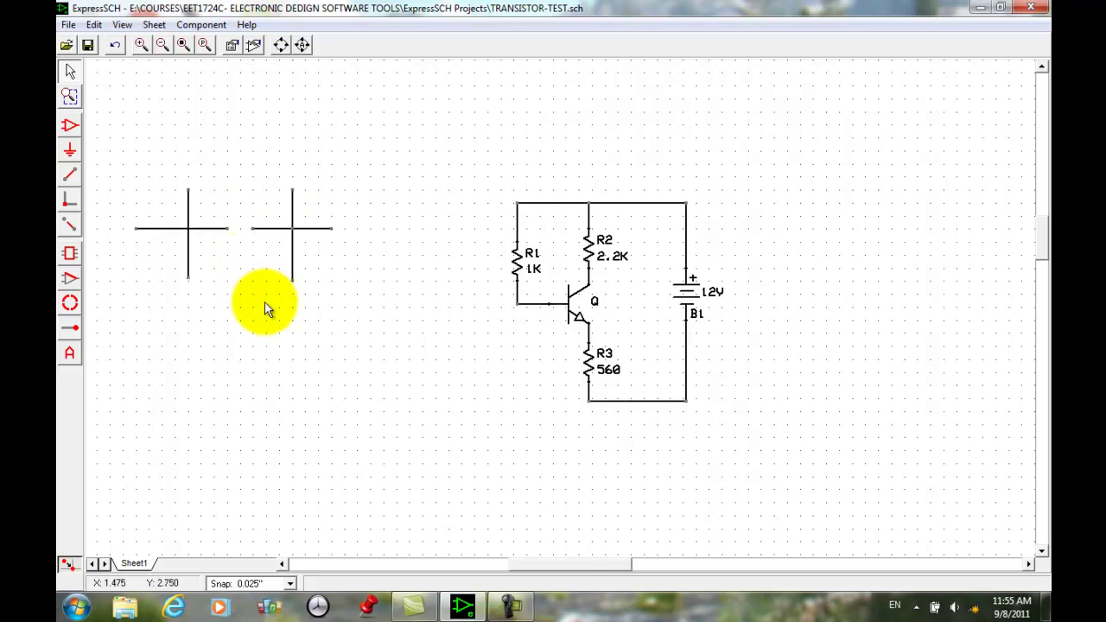